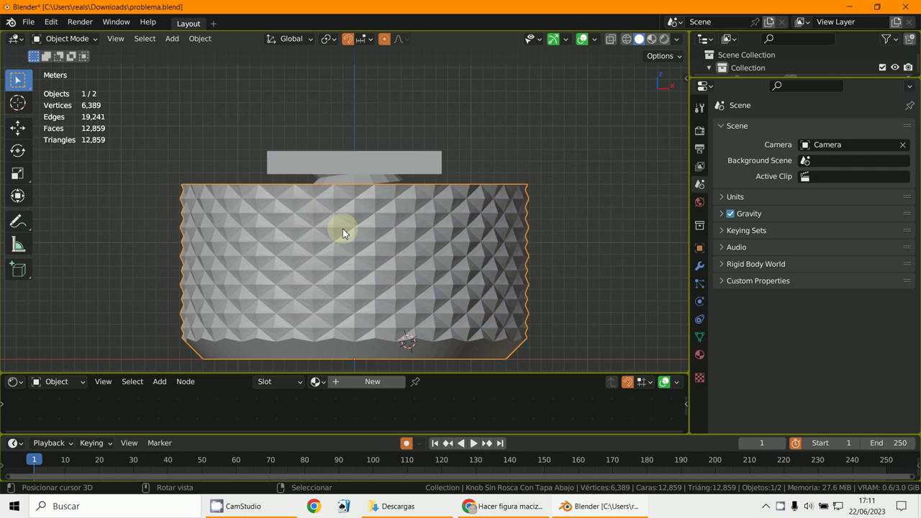
# Move the knurled knob straight down along the Z axis until it clears the threaded screw.
pyautogui.scroll(-3, 343, 228)
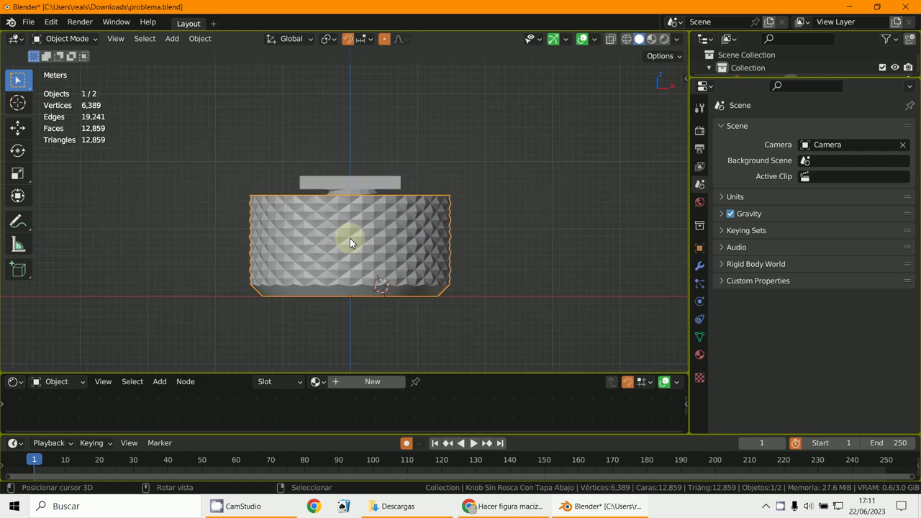
pyautogui.press('g')
pyautogui.press('z')
pyautogui.click(357, 329)
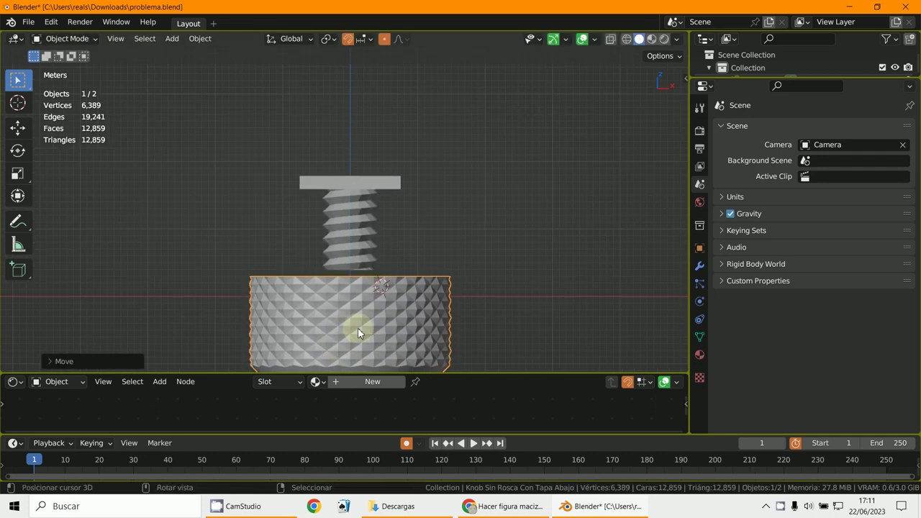
pyautogui.moveTo(357, 332); pyautogui.dragTo(381, 259, button='middle')
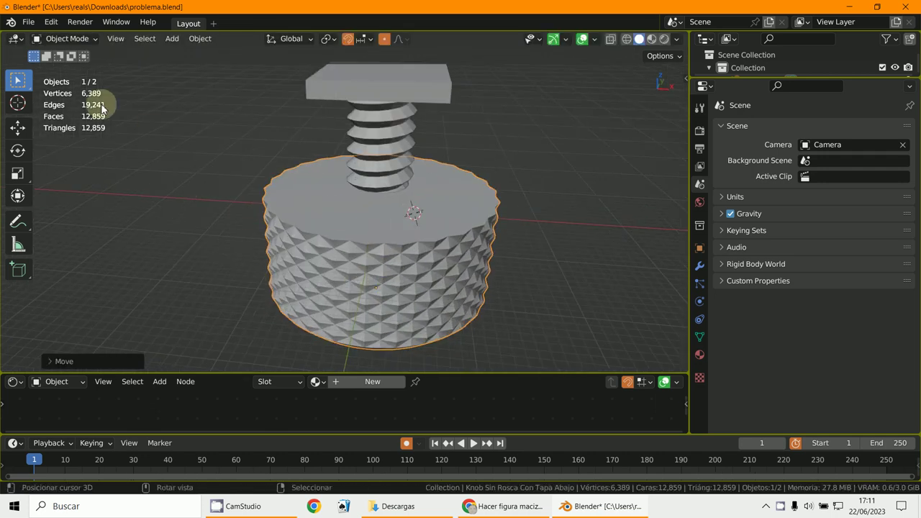
# Edit the knob's mesh with X-ray display and vertex selection enabled, and deselect all its geometry.
pyautogui.click(66, 38)
pyautogui.click(61, 64)
pyautogui.scroll(3, 374, 273)
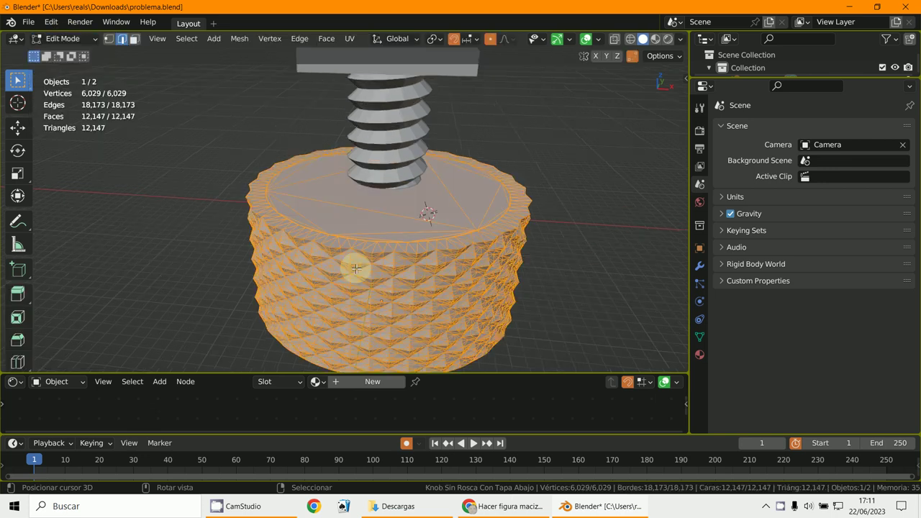
pyautogui.press('KP_1')
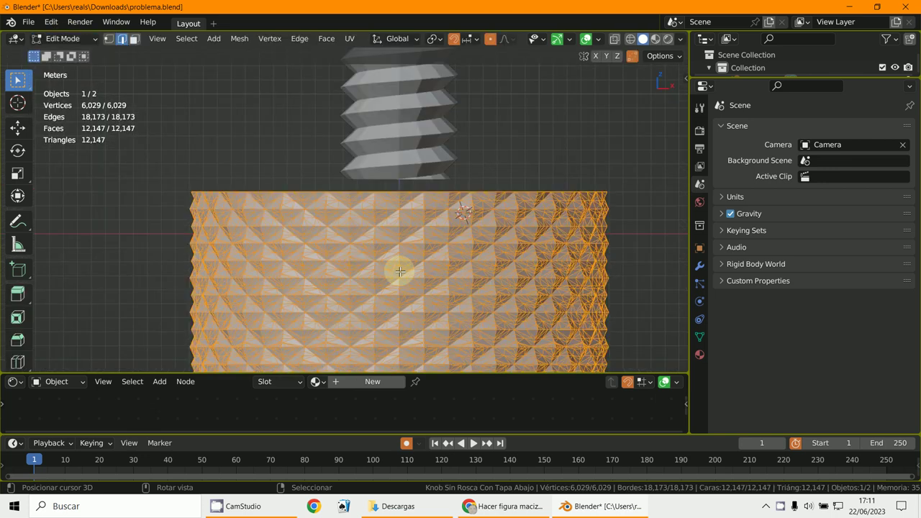
pyautogui.scroll(3, 401, 301)
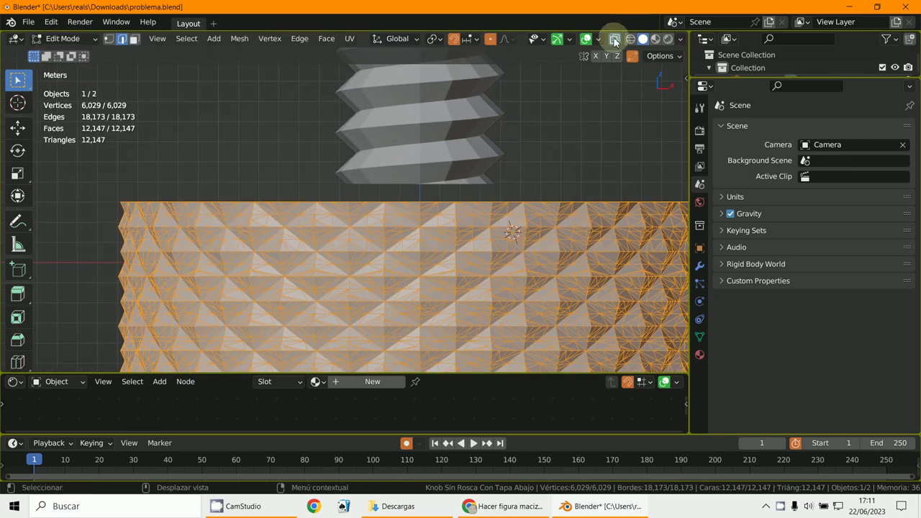
pyautogui.click(615, 41)
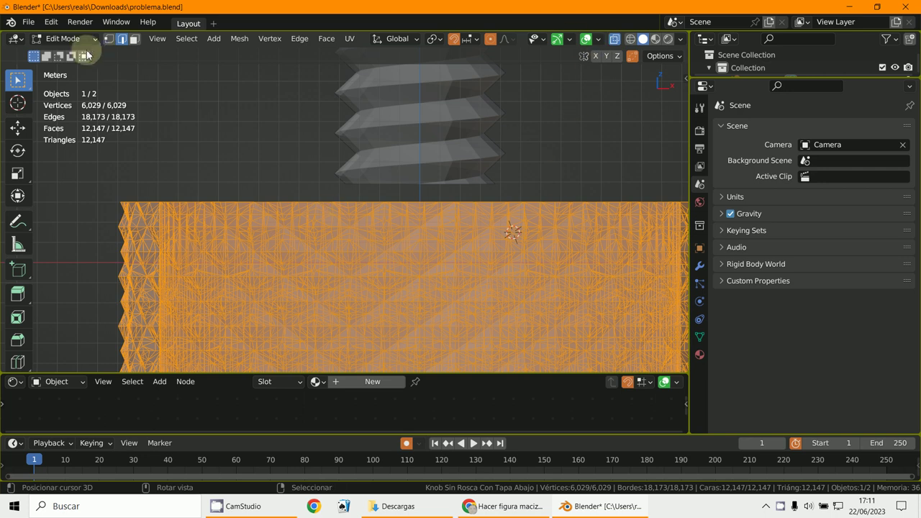
pyautogui.scroll(-3, 154, 141)
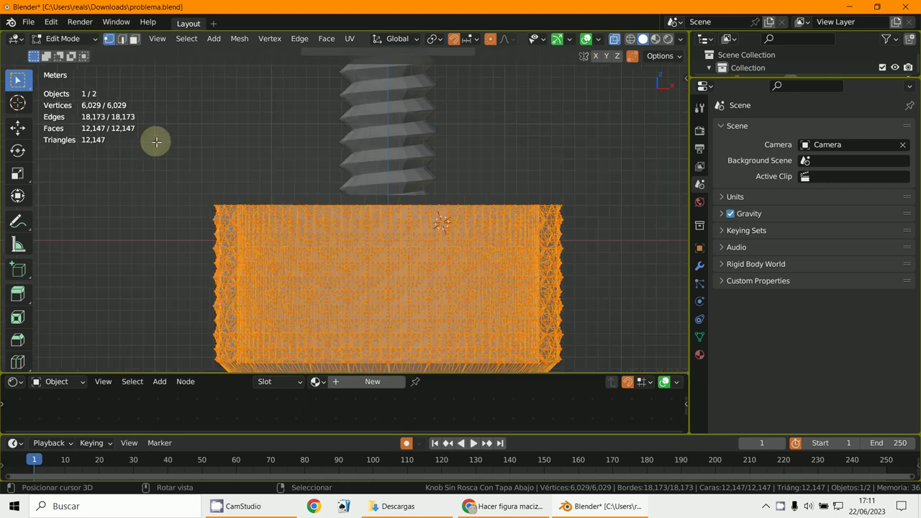
pyautogui.scroll(1, 482, 316)
pyautogui.scroll(1, 356, 287)
pyautogui.hotkey('alt', 'a')
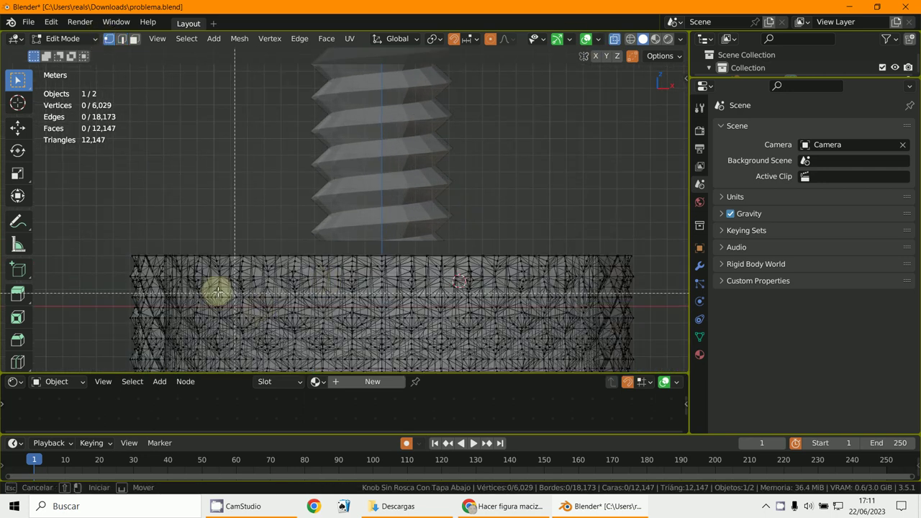
# Box-select the knob's uppermost row of vertices, delete the selected faces, and turn X-ray off.
pyautogui.press('b')
pyautogui.moveTo(106, 248); pyautogui.dragTo(665, 257)
pyautogui.moveTo(666, 257); pyautogui.dragTo(613, 268, button='middle')
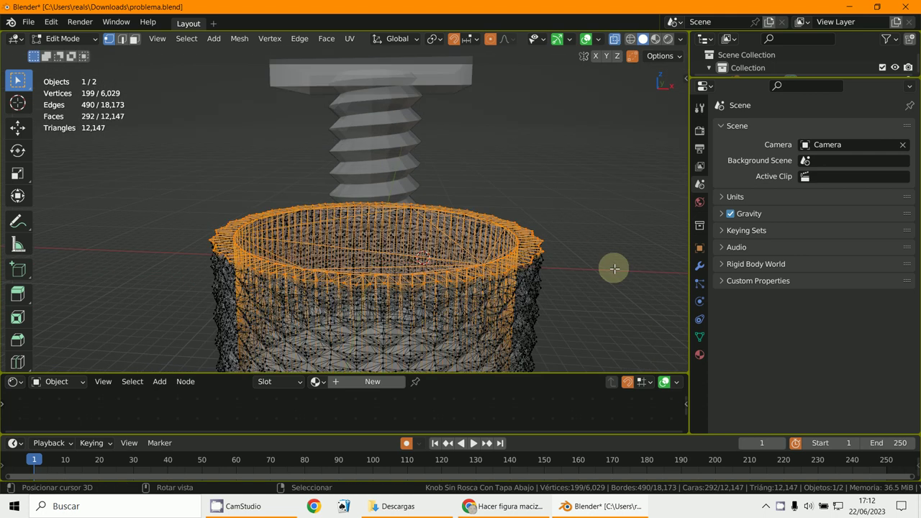
pyautogui.press('x')
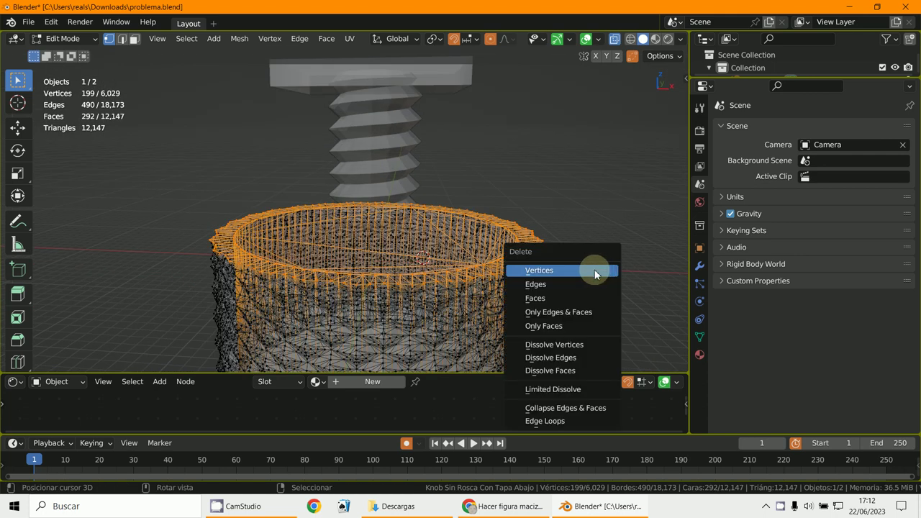
pyautogui.click(552, 296)
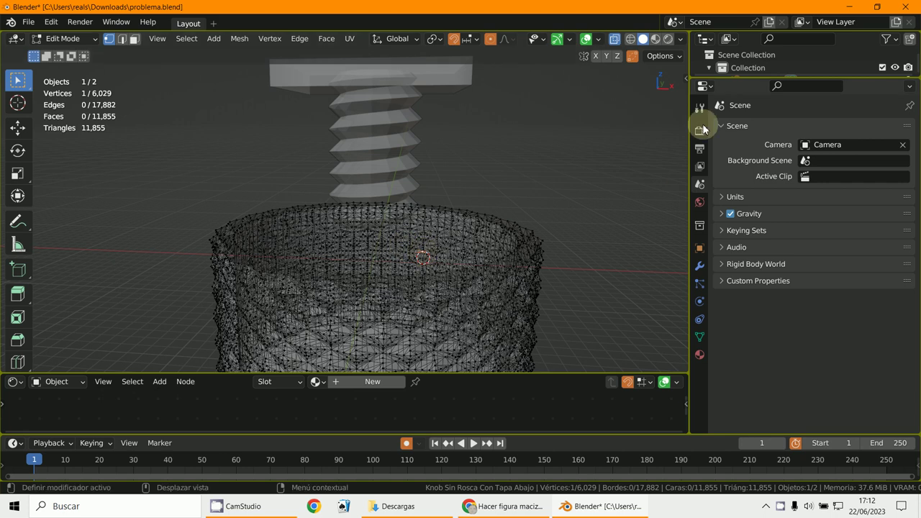
pyautogui.click(614, 38)
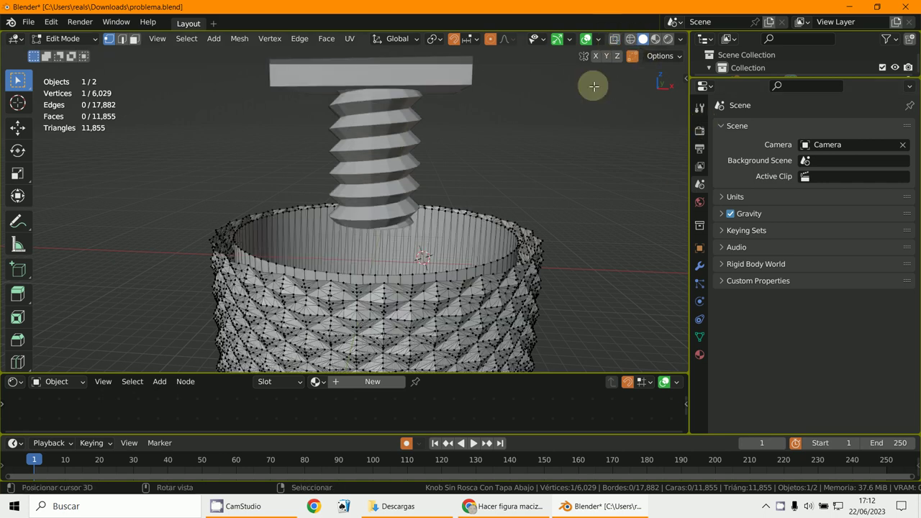
# Select all geometry linked to the knob's inner wall and delete its vertices, leaving only the outer knurled shell.
pyautogui.moveTo(594, 84); pyautogui.dragTo(437, 251, button='middle')
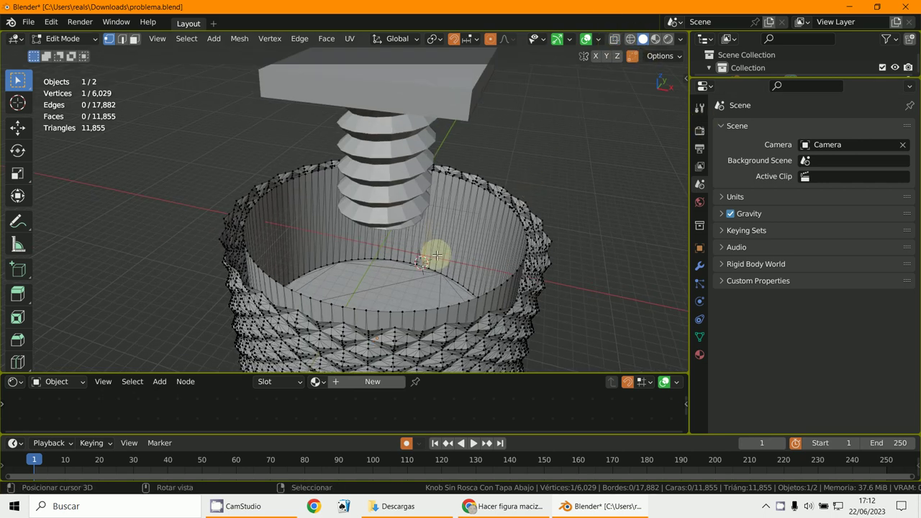
pyautogui.hotkey('ctrl', 'l')
pyautogui.press('x')
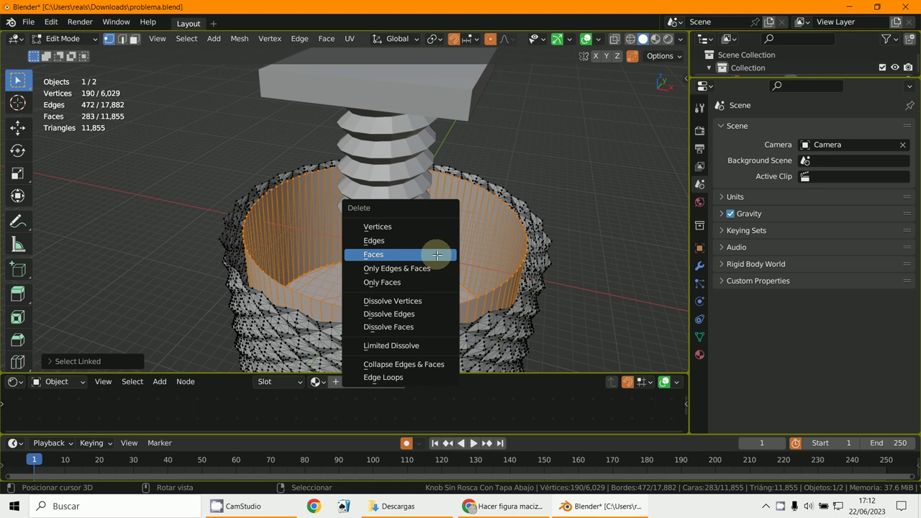
pyautogui.click(432, 227)
pyautogui.moveTo(426, 258); pyautogui.dragTo(437, 277, button='middle')
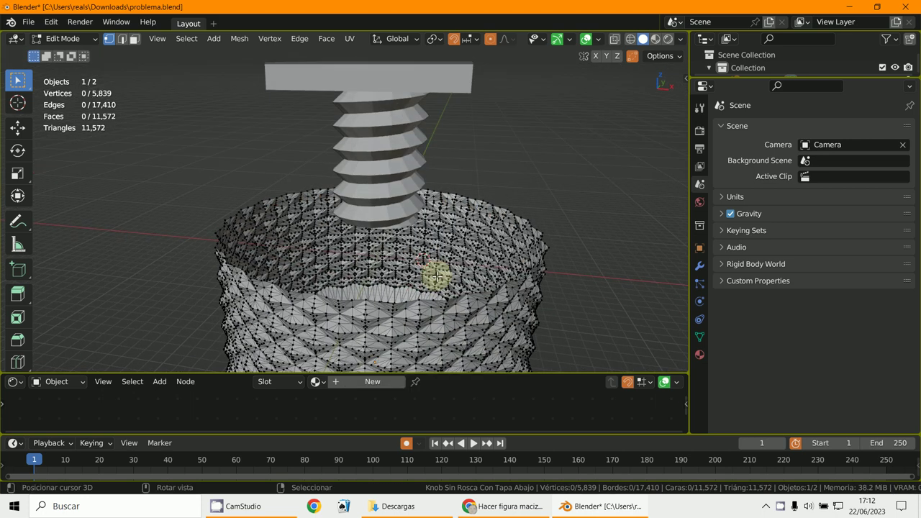
# Select the open edge loop around the knob's upper rim, fill it with a face, and return to Object Mode.
pyautogui.scroll(5, 436, 277)
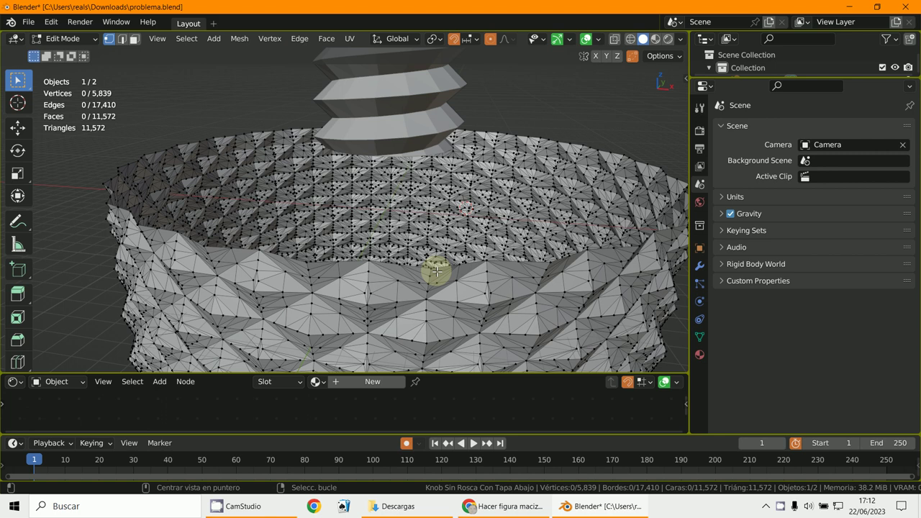
pyautogui.keyDown('alt'); pyautogui.click(437, 267); pyautogui.keyUp('alt')
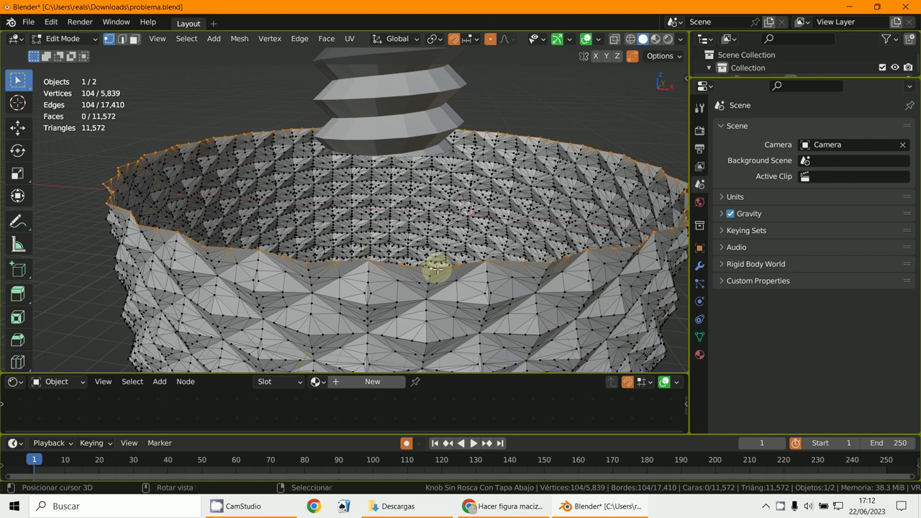
pyautogui.press('f')
pyautogui.scroll(-5, 437, 267)
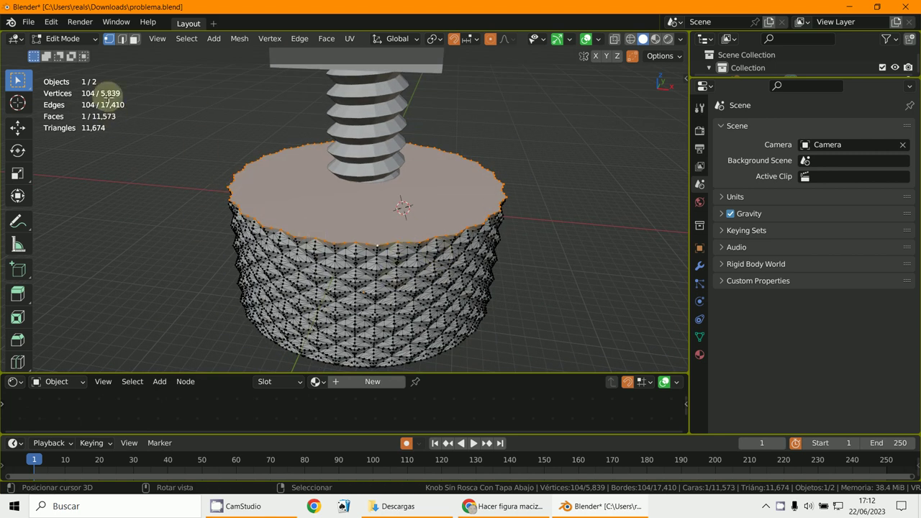
pyautogui.click(61, 39)
pyautogui.click(72, 35)
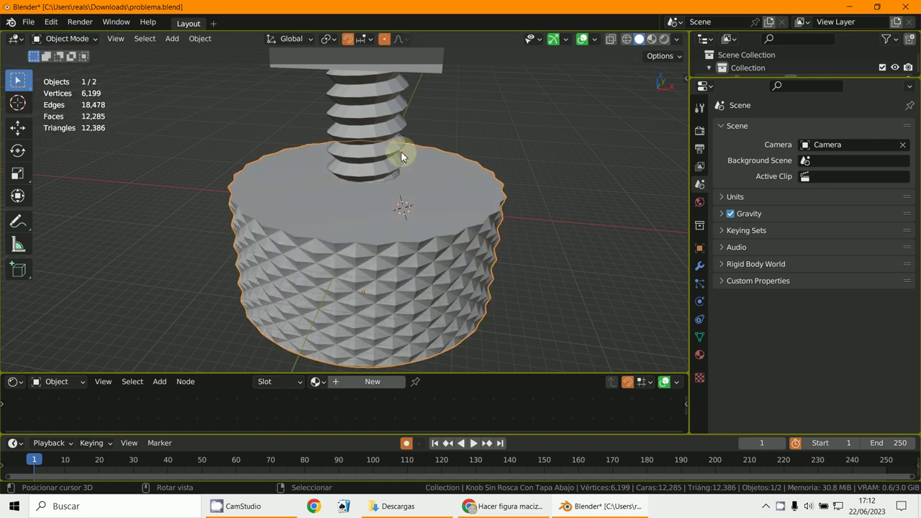
# Separate the interior piece by loose parts so its rectangular plate and threaded screw are individual objects.
pyautogui.click(403, 151)
pyautogui.moveTo(402, 151); pyautogui.dragTo(415, 176, button='middle')
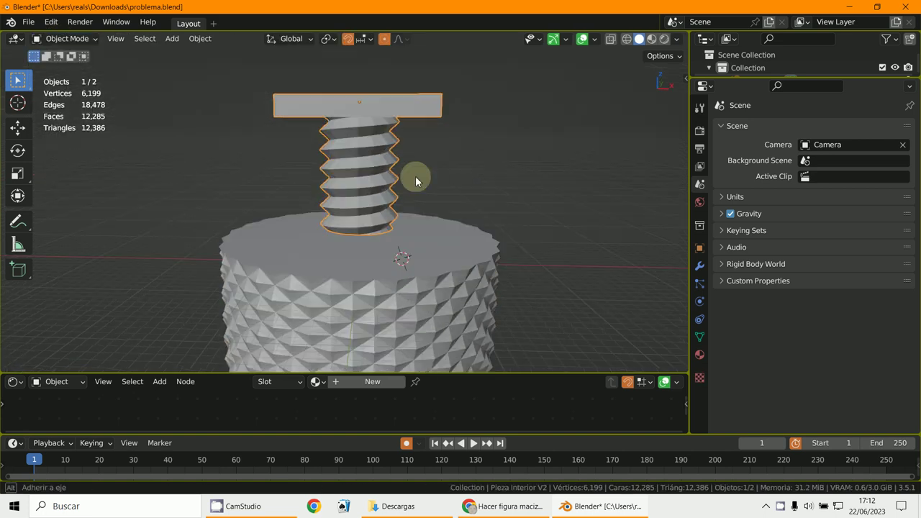
pyautogui.click(68, 38)
pyautogui.click(75, 65)
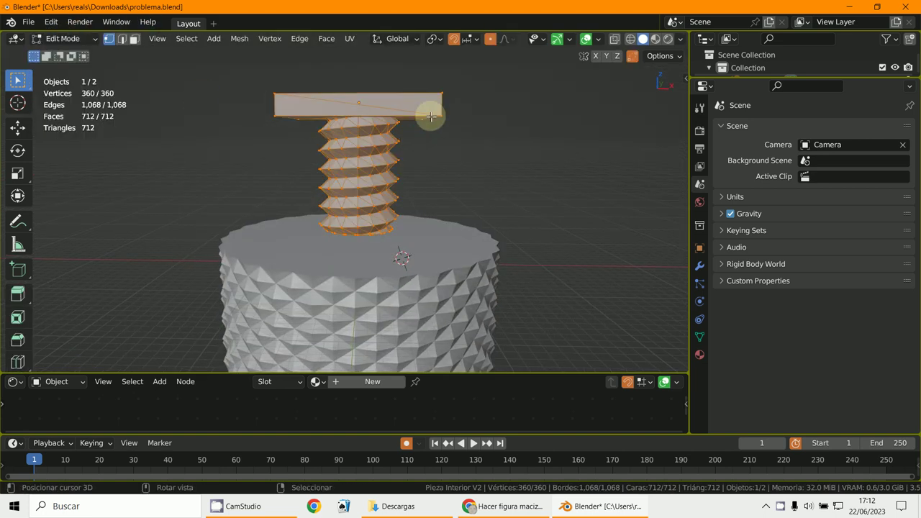
pyautogui.press('p')
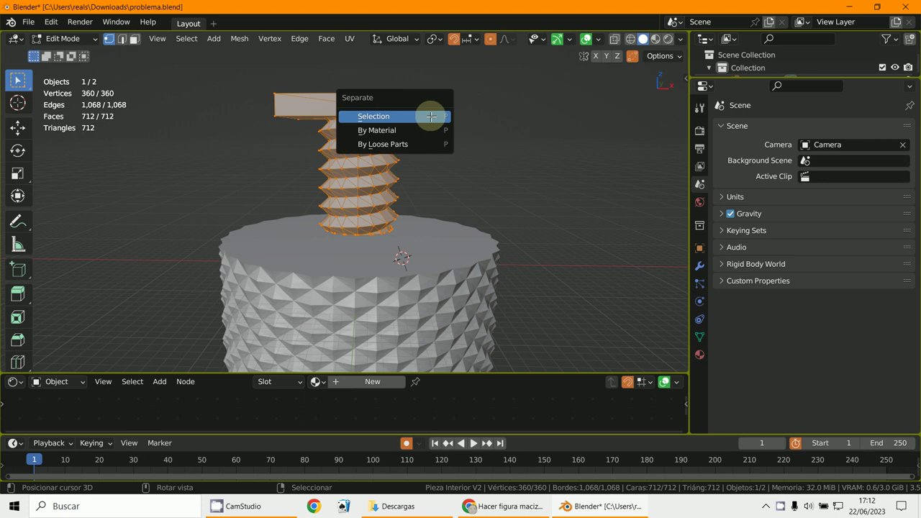
pyautogui.click(390, 144)
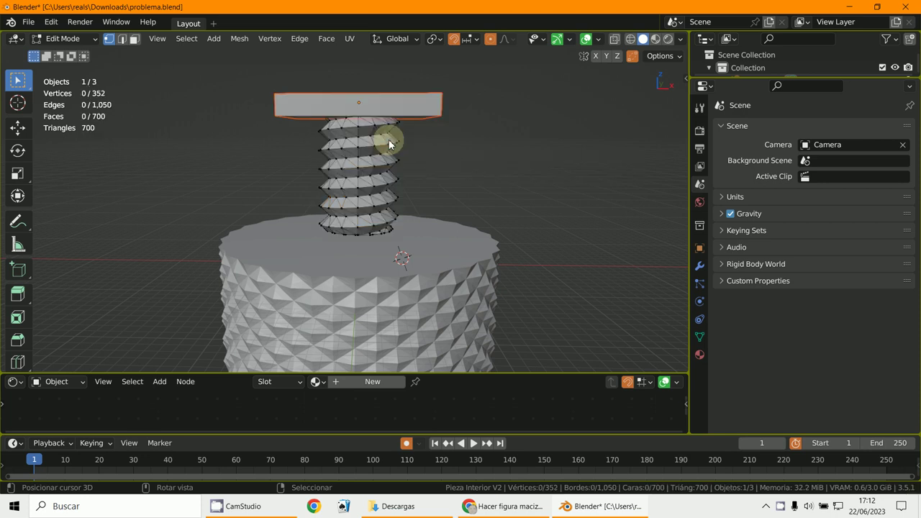
pyautogui.click(65, 39)
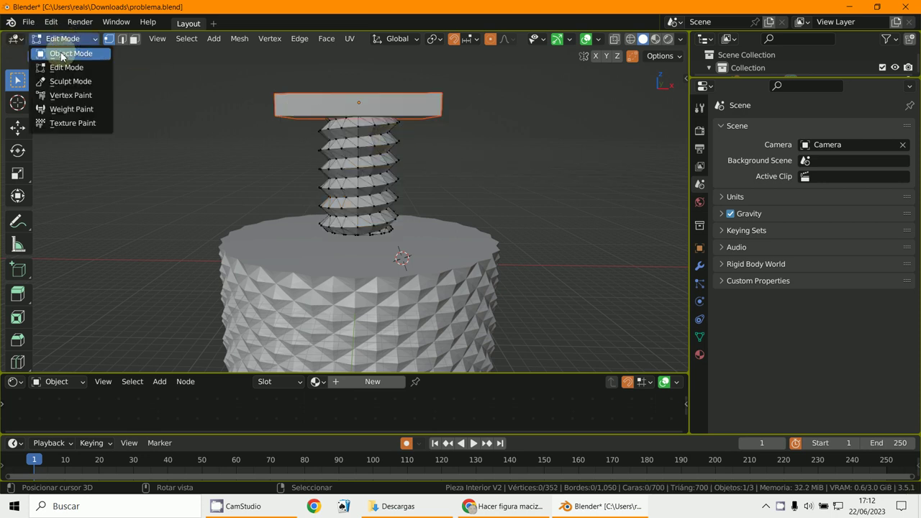
pyautogui.click(70, 53)
pyautogui.click(390, 110)
pyautogui.moveTo(391, 112); pyautogui.dragTo(401, 189, button='middle')
pyautogui.scroll(4, 401, 185)
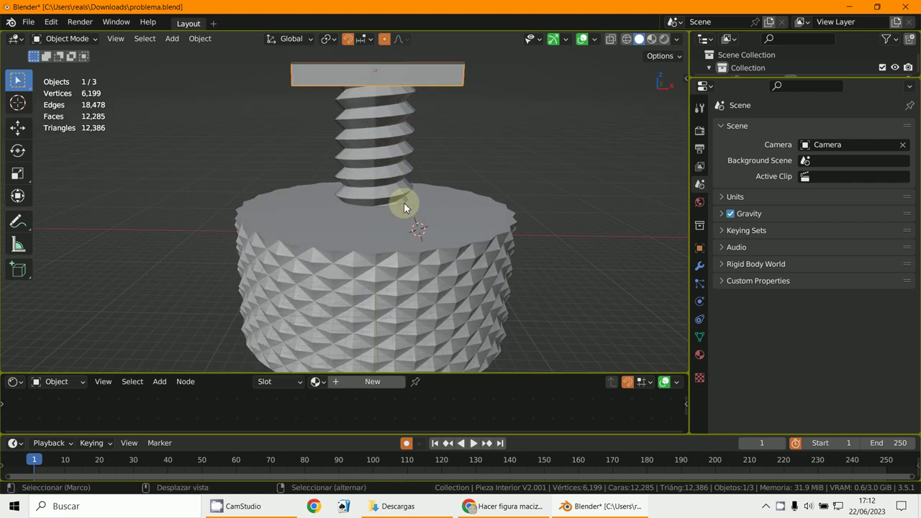
# Move the threaded screw down along the Z axis so its lower end slightly penetrates the knob's upper face.
pyautogui.click(384, 169)
pyautogui.scroll(-2, 400, 240)
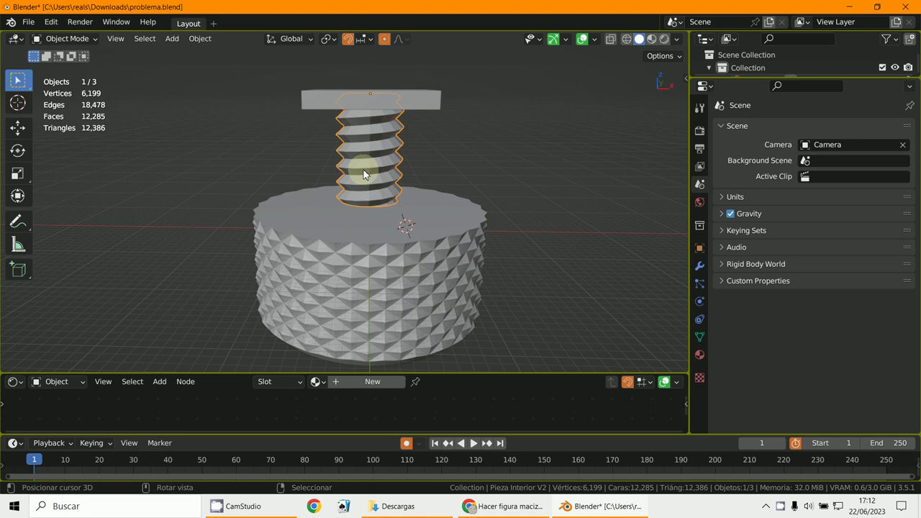
pyautogui.press('KP_1')
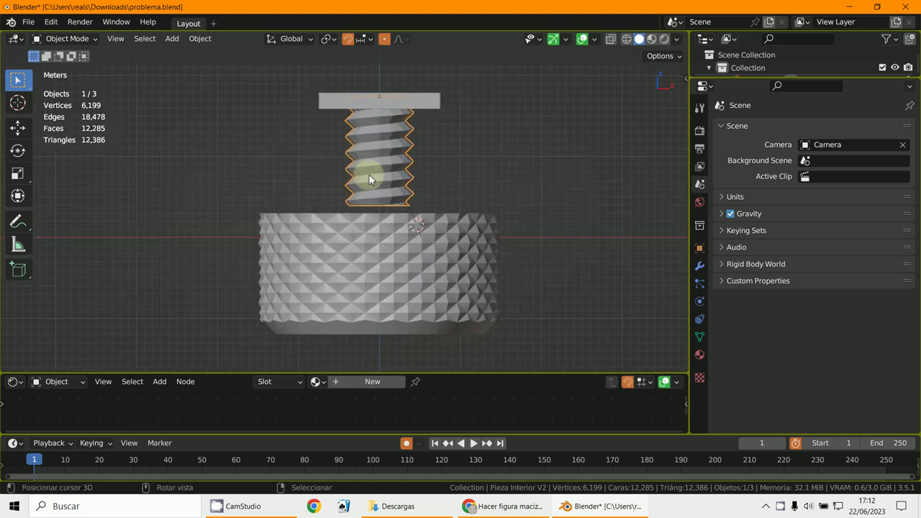
pyautogui.press('g')
pyautogui.press('z')
pyautogui.click(374, 197)
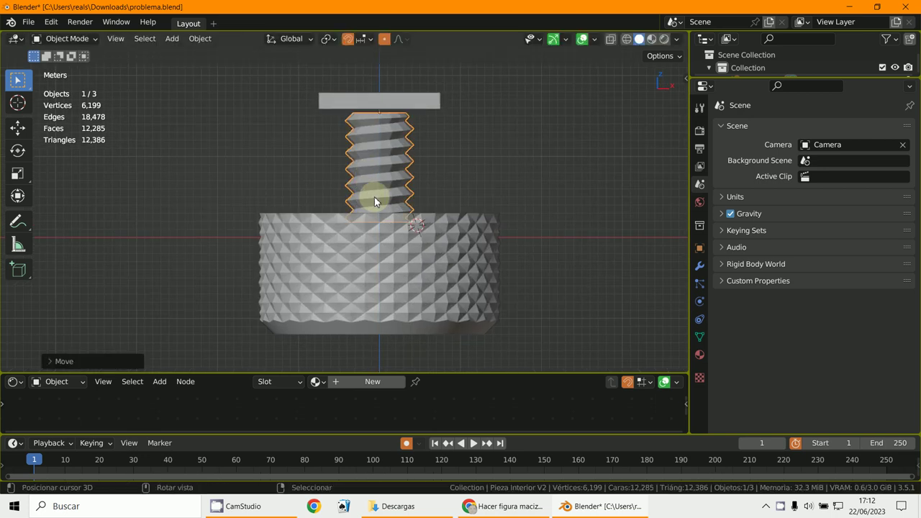
pyautogui.moveTo(374, 196); pyautogui.dragTo(397, 242, button='middle')
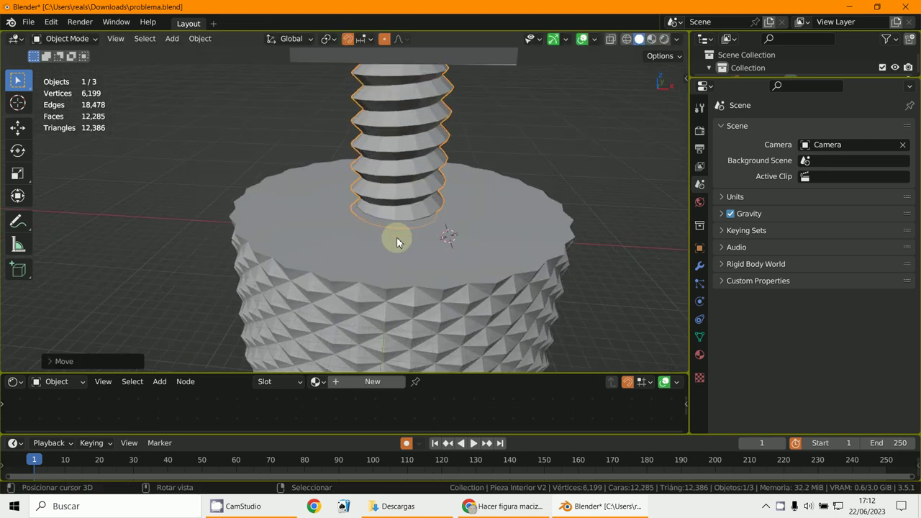
# Join the threaded screw and the knob into one object with Bool Tool's Auto Boolean Union.
pyautogui.keyDown('shift'); pyautogui.click(522, 247); pyautogui.keyUp('shift')
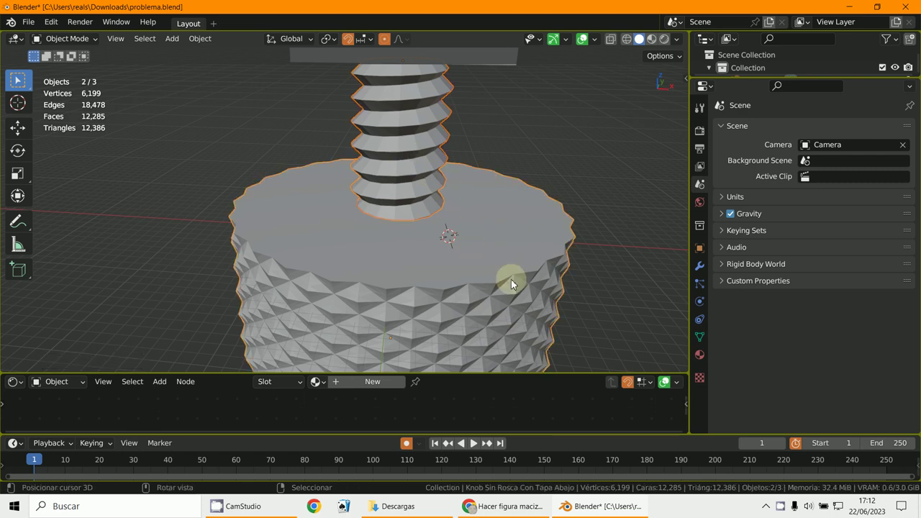
pyautogui.scroll(-3, 499, 258)
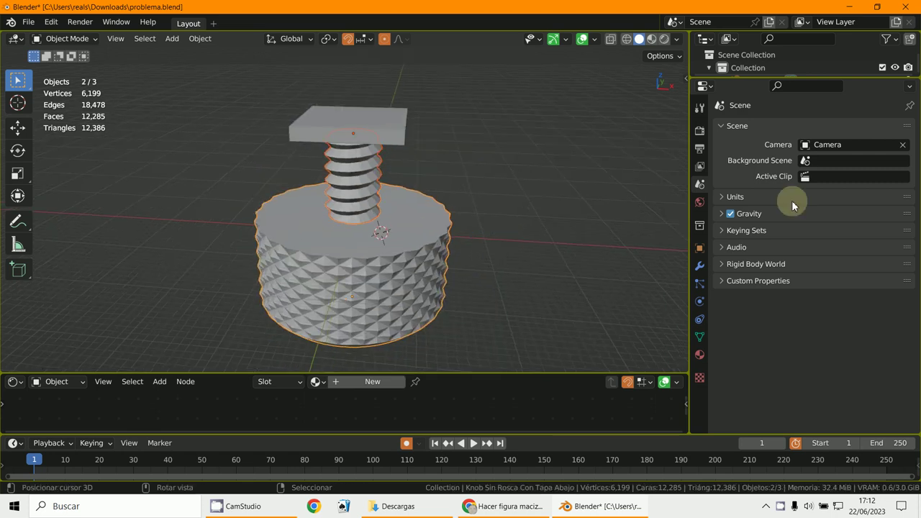
pyautogui.press('n')
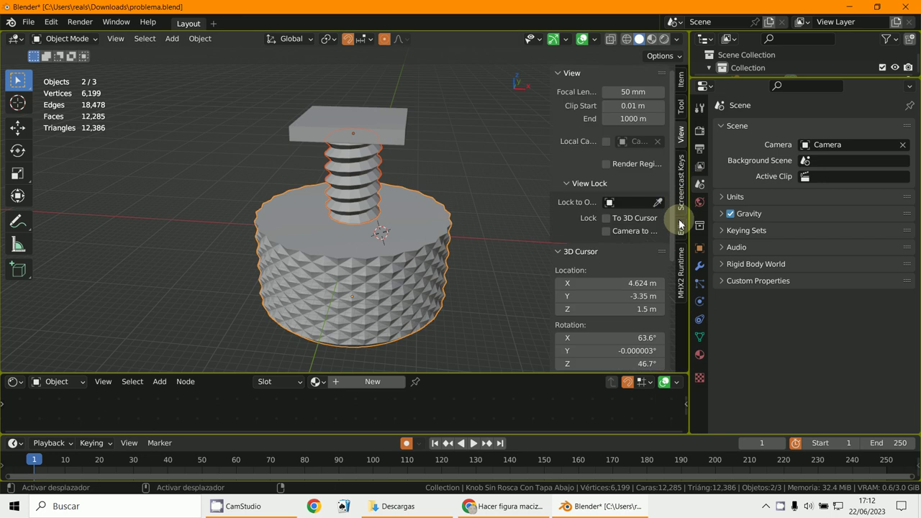
pyautogui.click(678, 227)
pyautogui.click(576, 74)
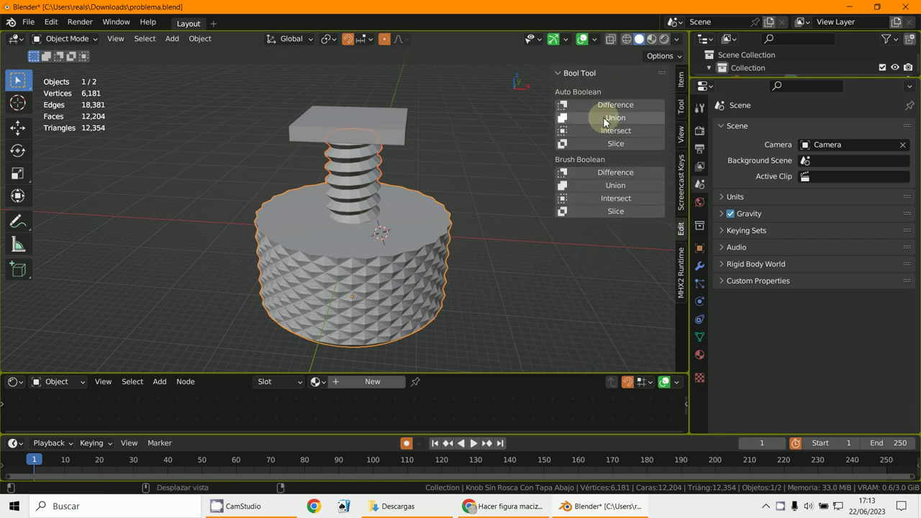
pyautogui.scroll(5, 382, 201)
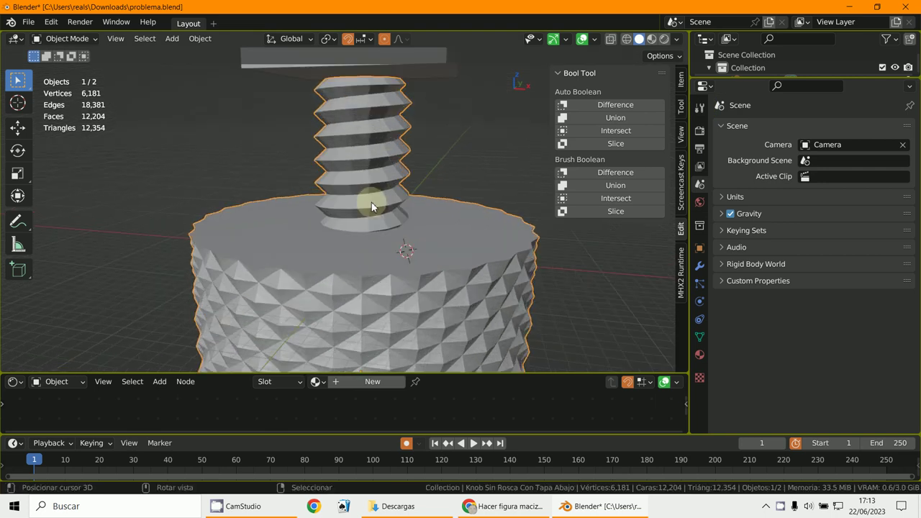
pyautogui.scroll(-1, 371, 207)
pyautogui.press('g')
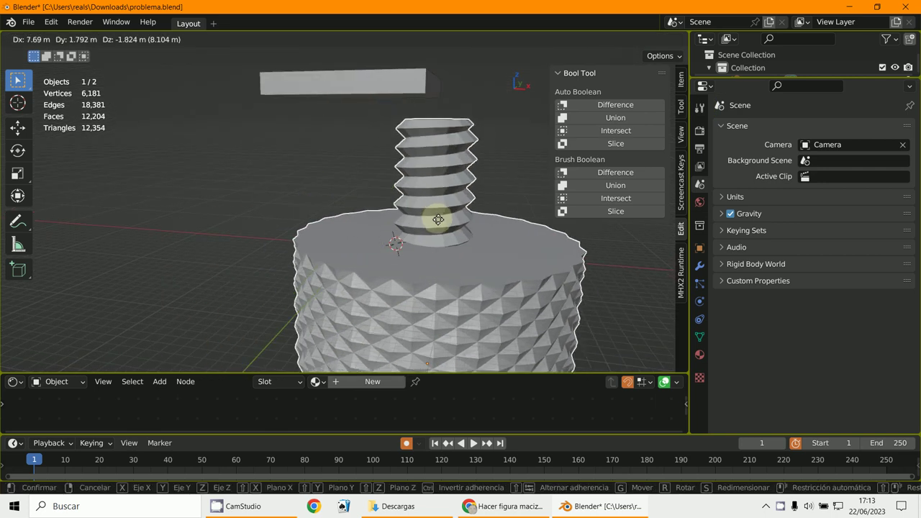
pyautogui.rightClick(424, 208)
# Move the rectangular plate down along the Z axis until the screw's upper end protrudes through it.
pyautogui.click(391, 82)
pyautogui.moveTo(391, 82); pyautogui.dragTo(410, 136, button='middle')
pyautogui.press('KP_1')
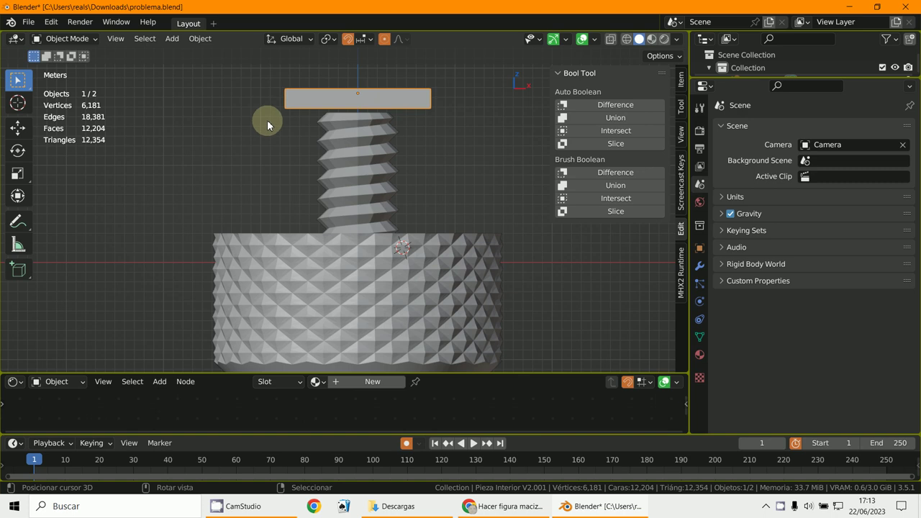
pyautogui.press('g')
pyautogui.press('z')
pyautogui.click(270, 152)
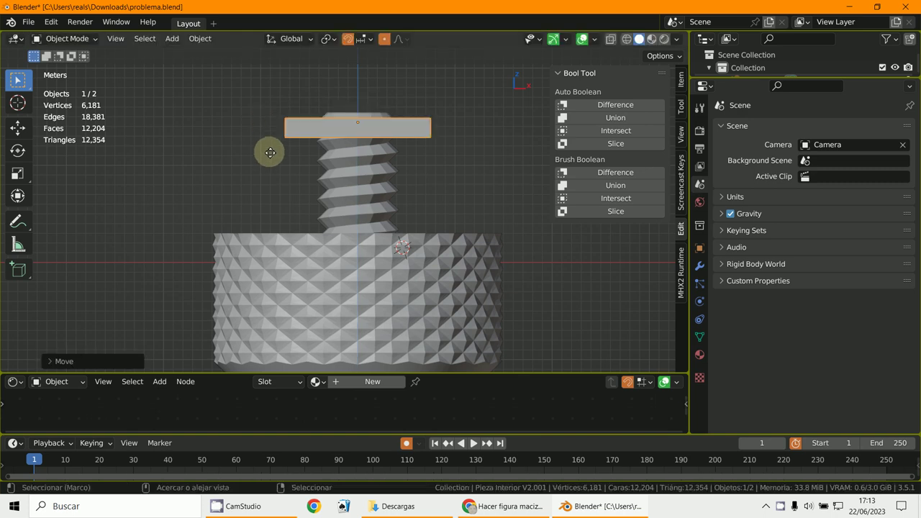
pyautogui.moveTo(349, 134); pyautogui.dragTo(349, 172, button='middle')
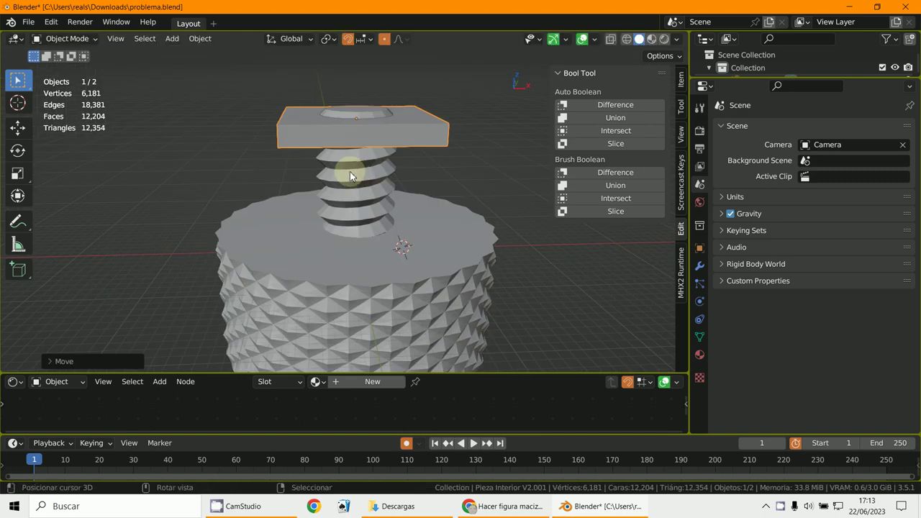
pyautogui.press('KP_1')
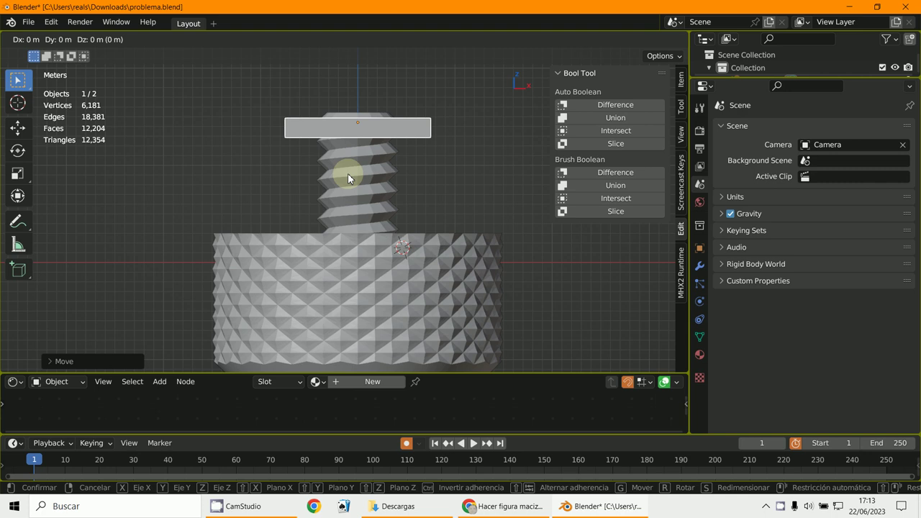
pyautogui.press('g')
pyautogui.press('z')
pyautogui.click(348, 185)
pyautogui.moveTo(439, 206); pyautogui.dragTo(444, 221, button='middle')
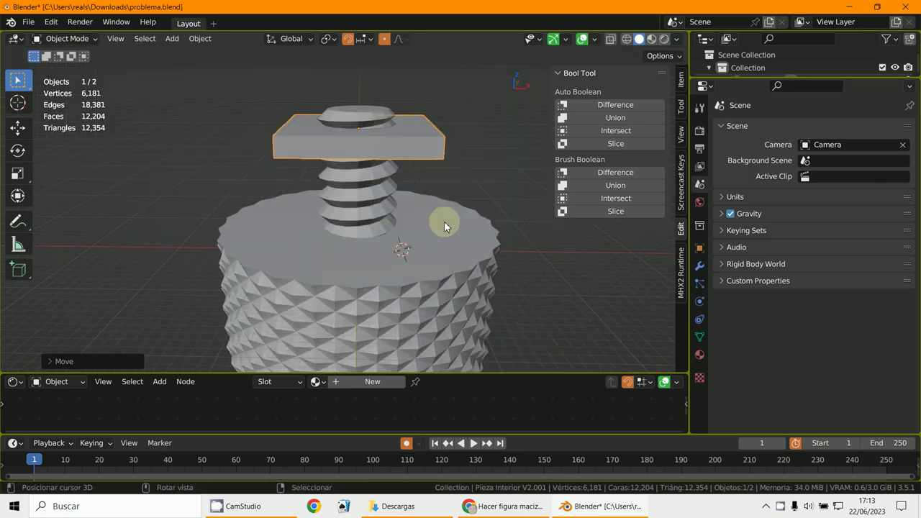
# Convert all of the rectangular plate's triangles to quads in Edit Mode.
pyautogui.moveTo(343, 164); pyautogui.dragTo(415, 226, button='middle')
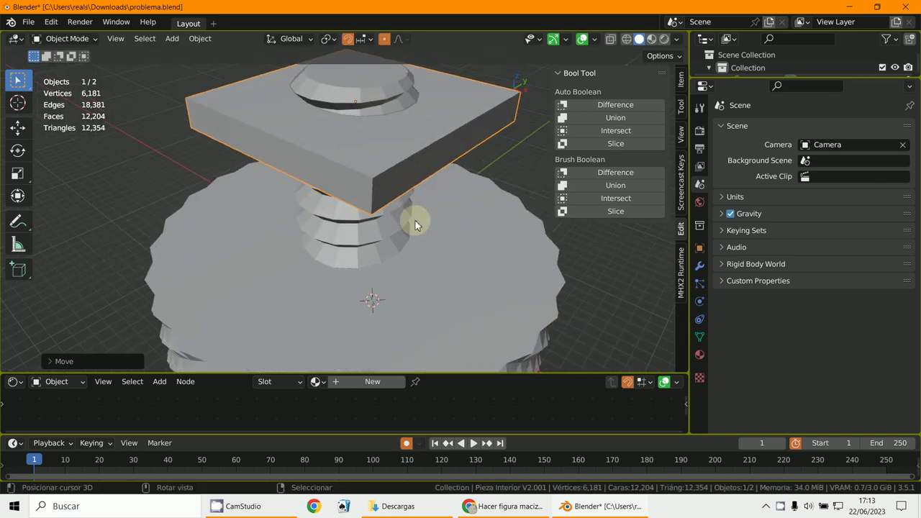
pyautogui.click(59, 39)
pyautogui.click(64, 64)
pyautogui.press('a')
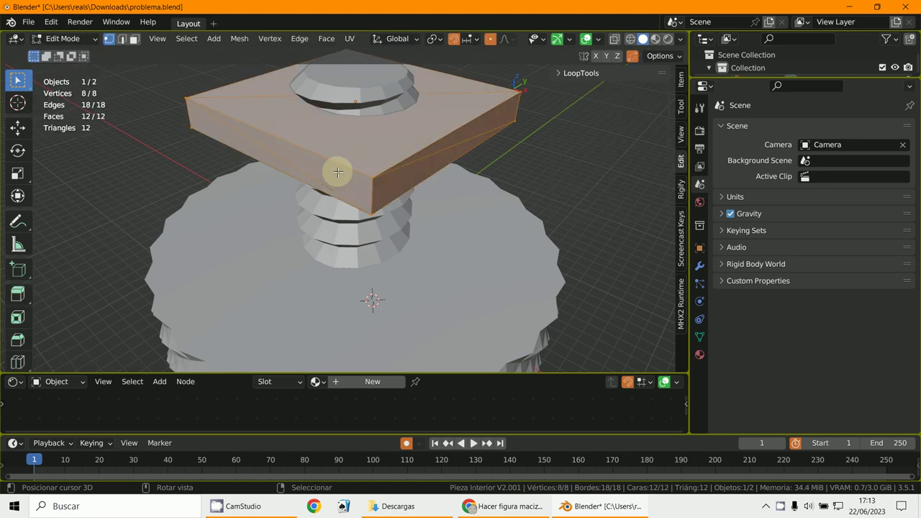
pyautogui.hotkey('alt', 'j')
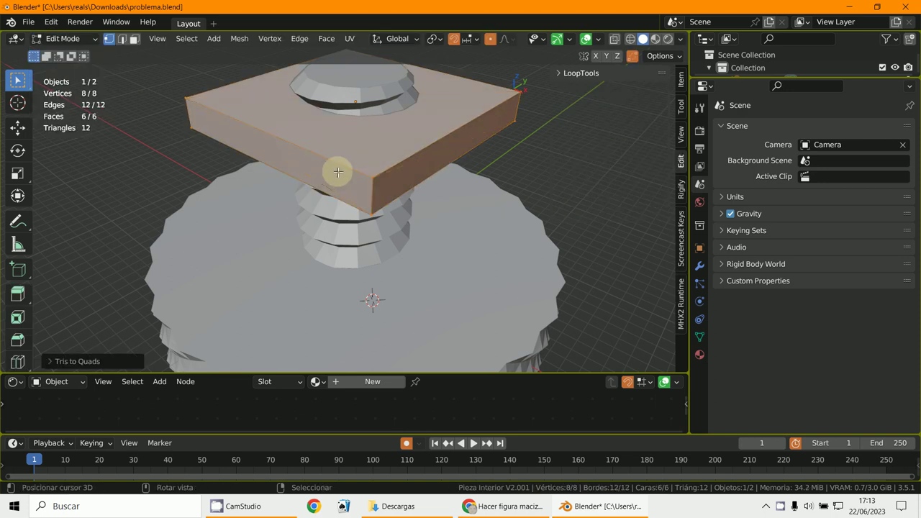
# Add two centred, perpendicular loop cuts across the plate and return to Object Mode.
pyautogui.hotkey('ctrl', 'r')
pyautogui.click(466, 144)
pyautogui.rightClick(466, 144)
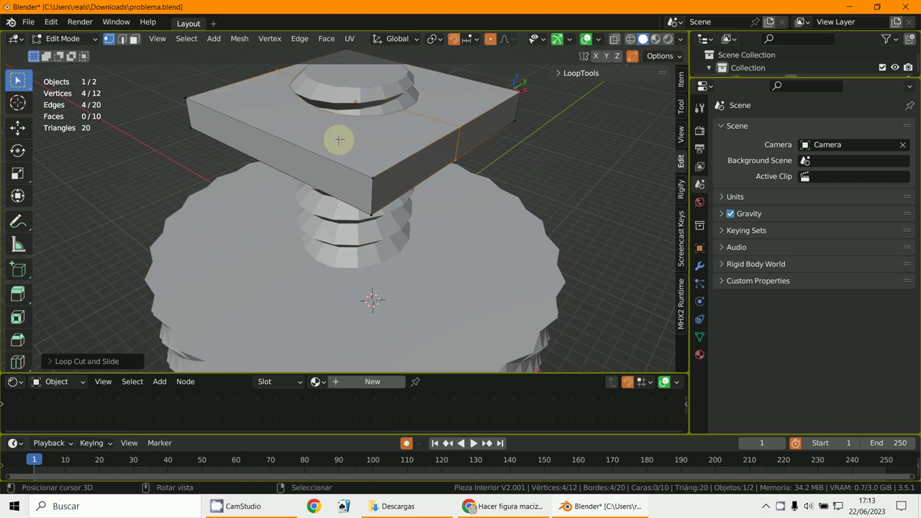
pyautogui.hotkey('ctrl', 'r')
pyautogui.click(284, 139)
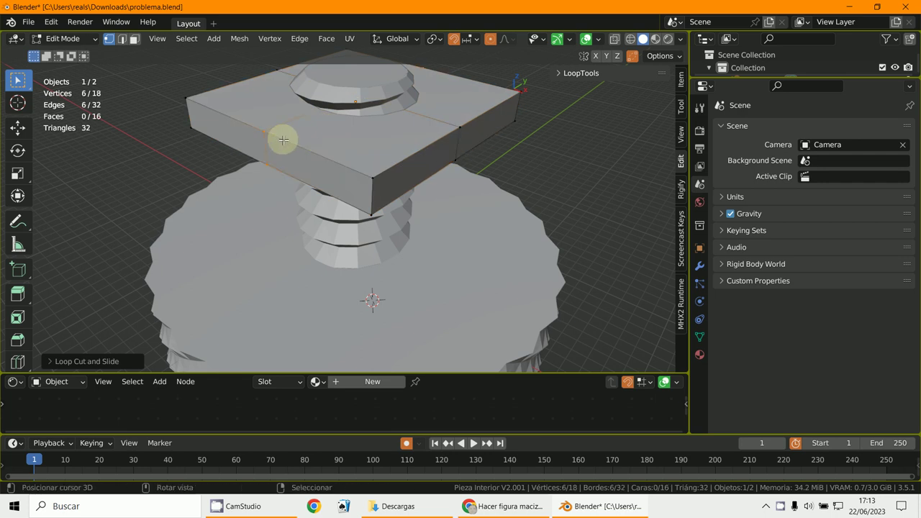
pyautogui.rightClick(462, 158)
pyautogui.moveTo(464, 159); pyautogui.dragTo(313, 155, button='middle')
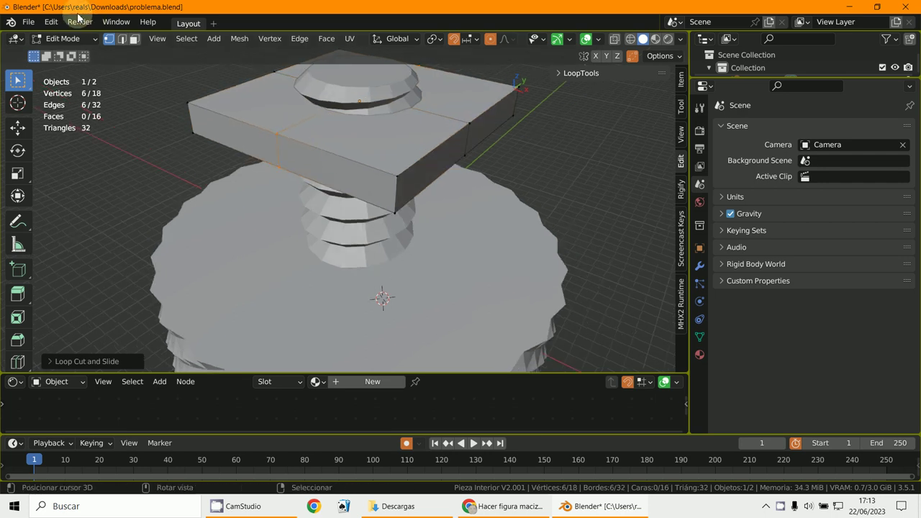
pyautogui.click(61, 37)
pyautogui.click(72, 53)
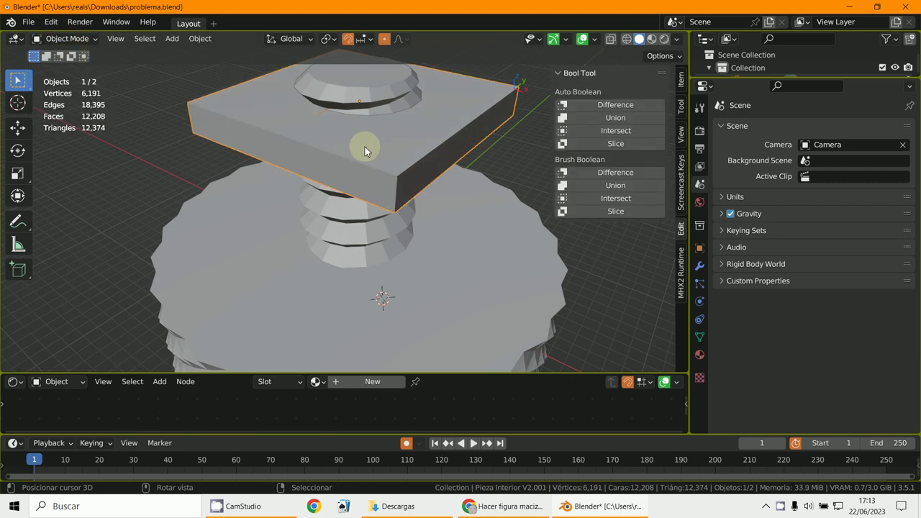
# Try to subtract the joined knob and screw from the plate with Auto Boolean Difference, and undo it.
pyautogui.click(389, 93)
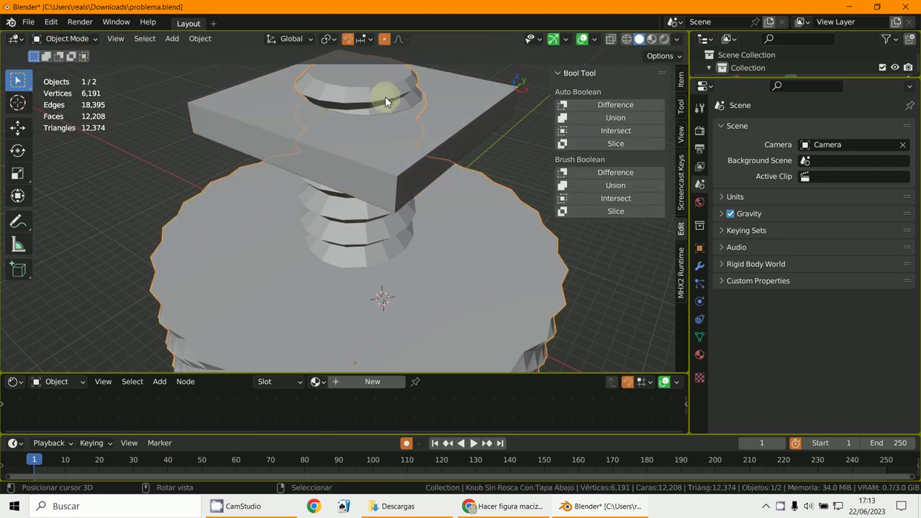
pyautogui.keyDown('shift'); pyautogui.click(211, 110); pyautogui.keyUp('shift')
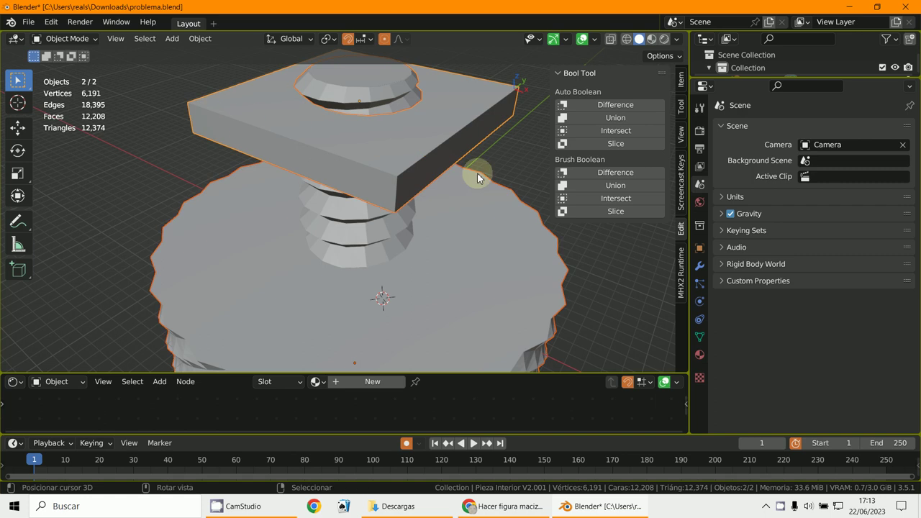
pyautogui.click(615, 105)
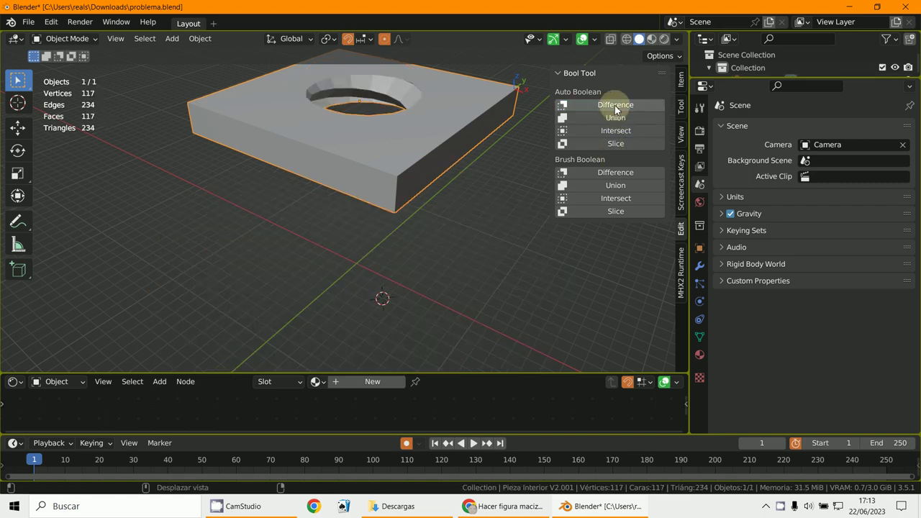
pyautogui.hotkey('ctrl', 'z')
# Duplicate the joined knob and screw and place the copy beside the original, clear of the plate.
pyautogui.click(474, 207)
pyautogui.scroll(-3, 468, 223)
pyautogui.moveTo(460, 244); pyautogui.dragTo(421, 252, button='middle')
pyautogui.hotkey('shift', 'd')
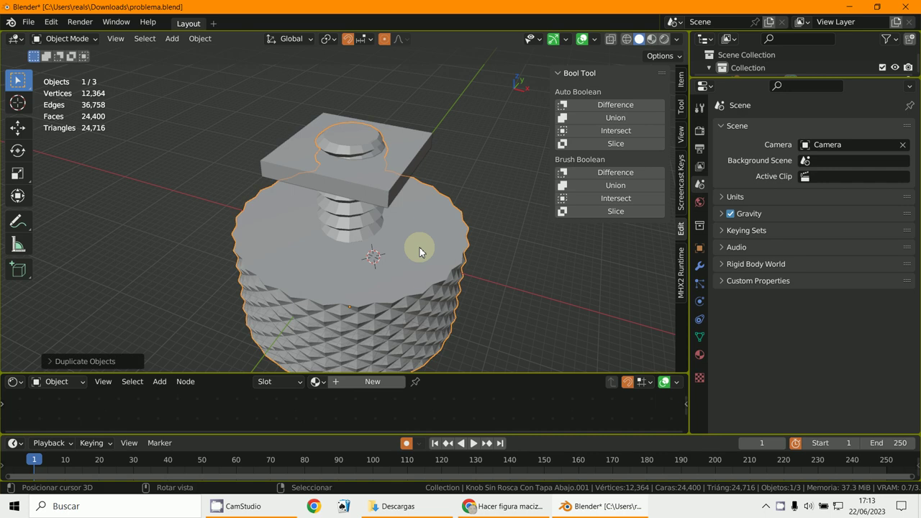
pyautogui.click(194, 186)
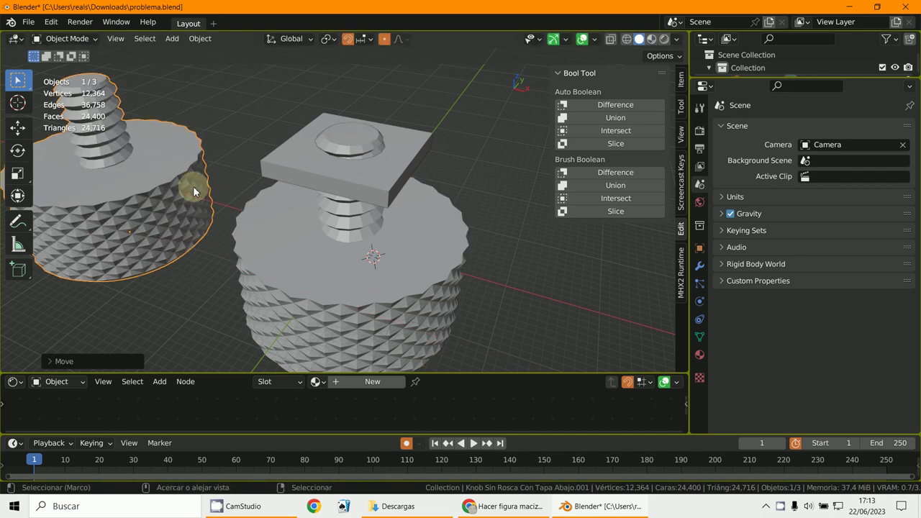
# Cut a threaded hole in the plate by subtracting the original knob and screw with Auto Boolean Difference.
pyautogui.click(367, 259)
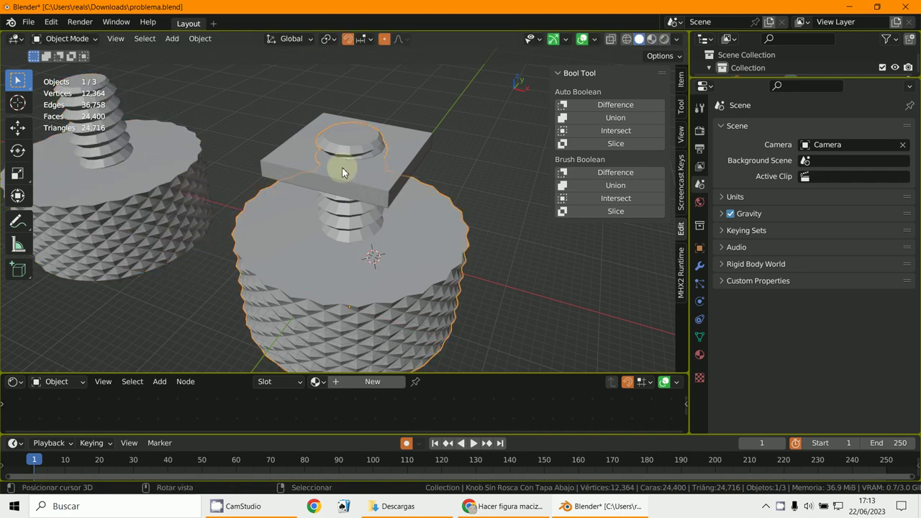
pyautogui.scroll(2, 342, 167)
pyautogui.scroll(-1, 336, 254)
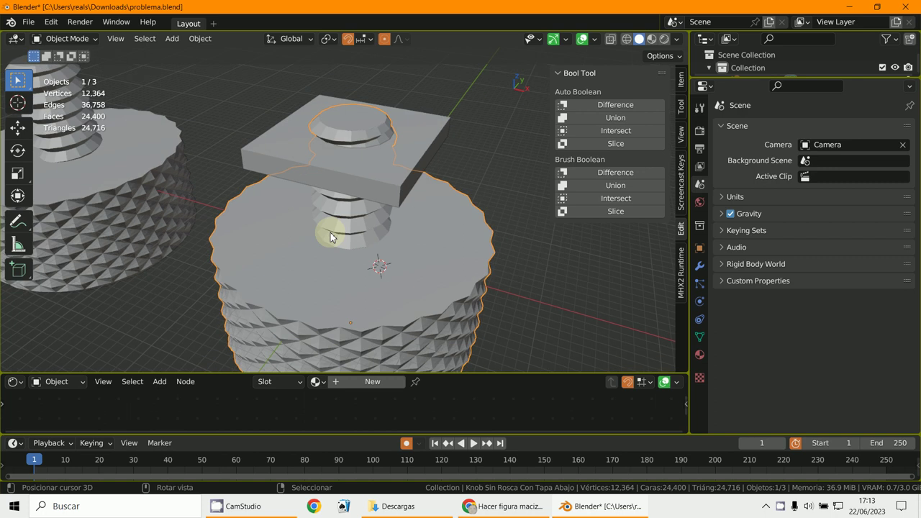
pyautogui.scroll(-2, 330, 232)
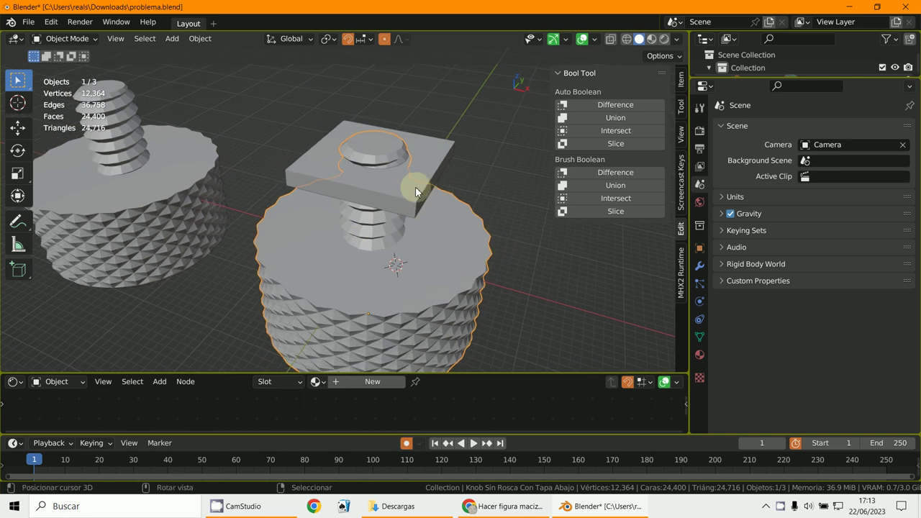
pyautogui.keyDown('shift'); pyautogui.click(437, 167); pyautogui.keyUp('shift')
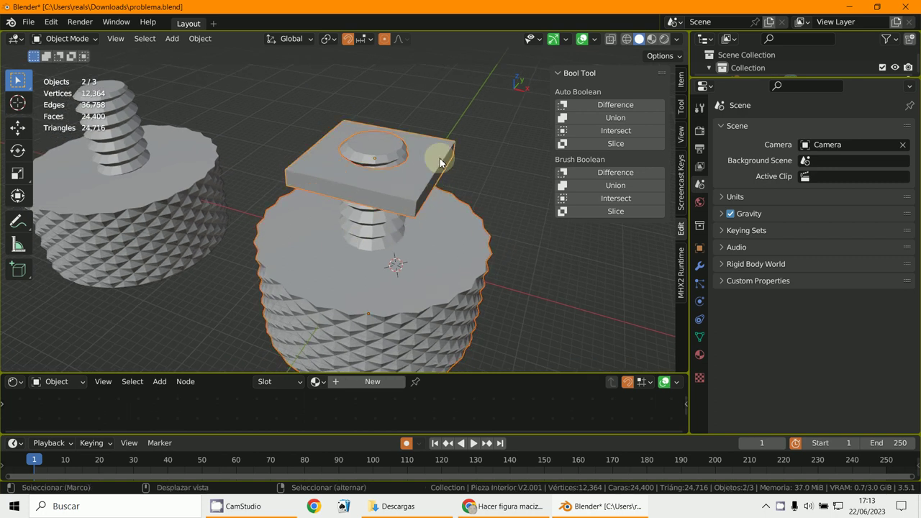
pyautogui.click(625, 105)
pyautogui.scroll(-2, 425, 231)
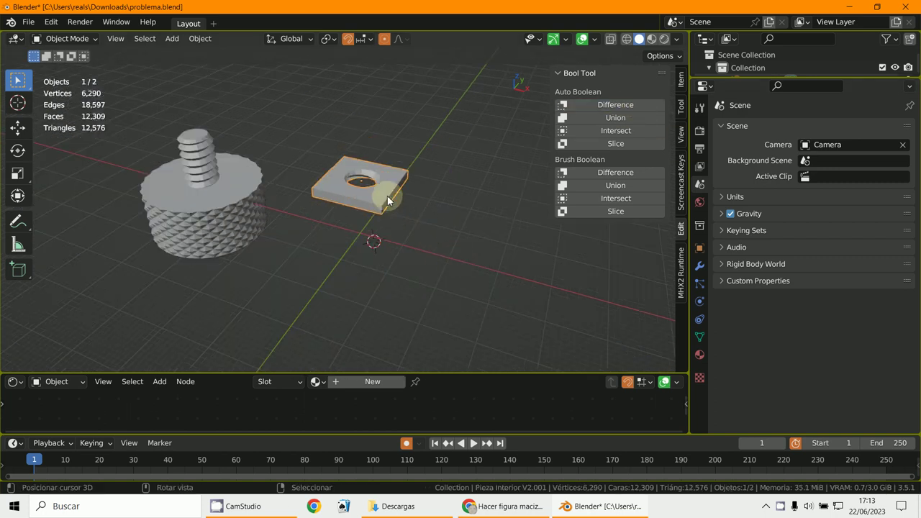
pyautogui.press('g')
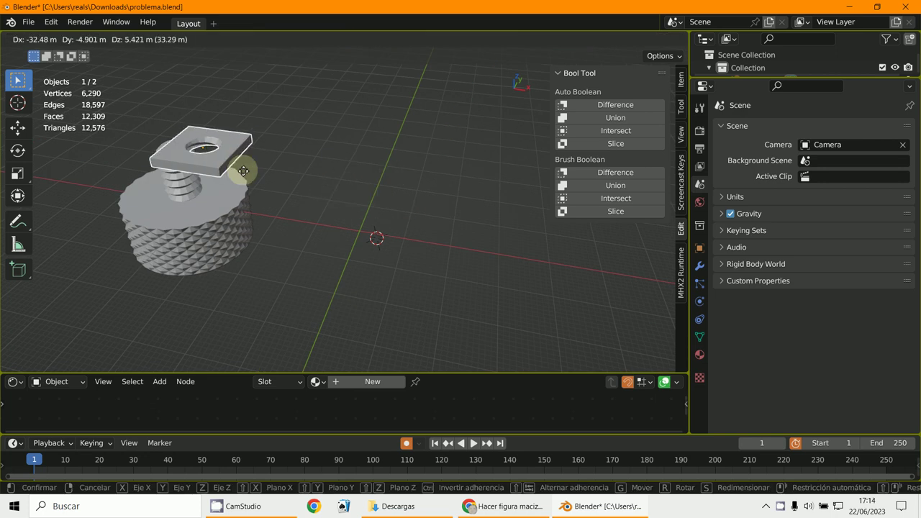
pyautogui.rightClick(273, 204)
pyautogui.moveTo(273, 204); pyautogui.dragTo(439, 238, button='middle')
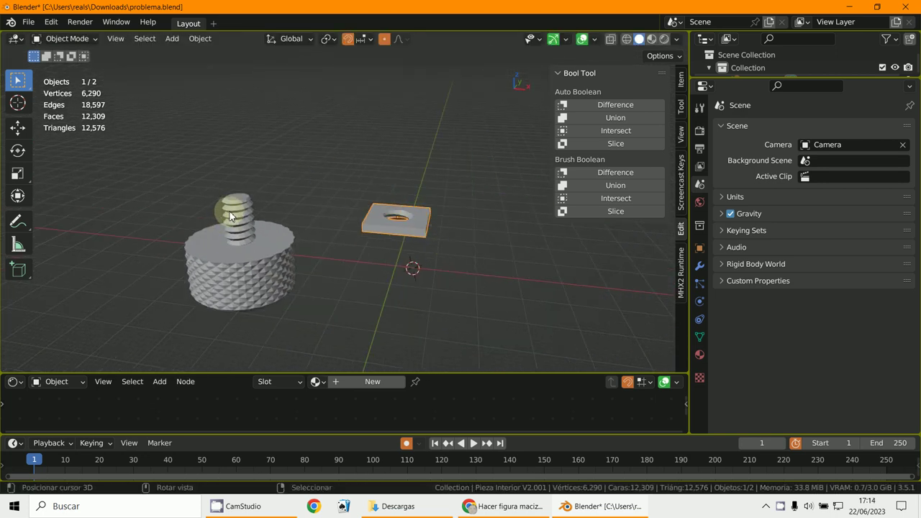
pyautogui.moveTo(144, 187); pyautogui.dragTo(299, 201, button='middle')
pyautogui.moveTo(420, 266); pyautogui.dragTo(343, 223, button='middle')
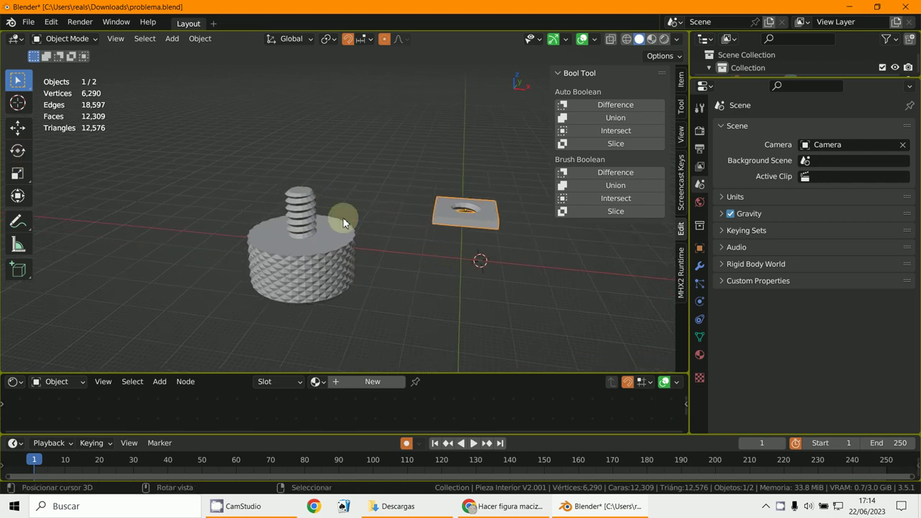
pyautogui.scroll(4, 257, 258)
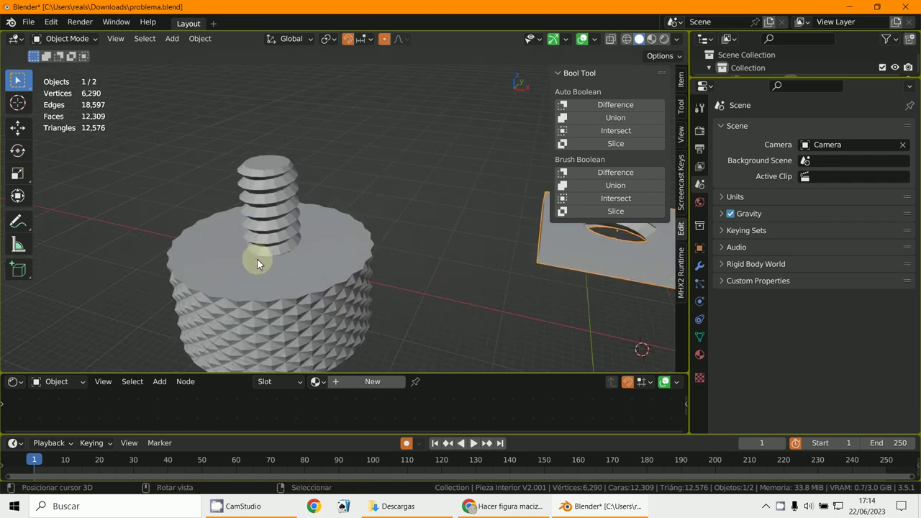
pyautogui.scroll(-4, 569, 349)
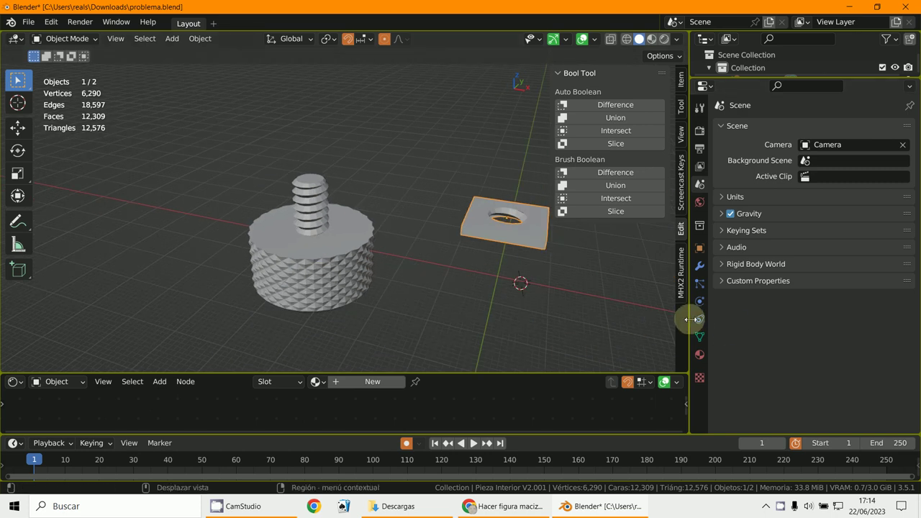
# Show the threaded plate's mesh data properties in a widened editor and select its entire mesh in Edit Mode.
pyautogui.moveTo(690, 320); pyautogui.dragTo(633, 330)
pyautogui.click(644, 336)
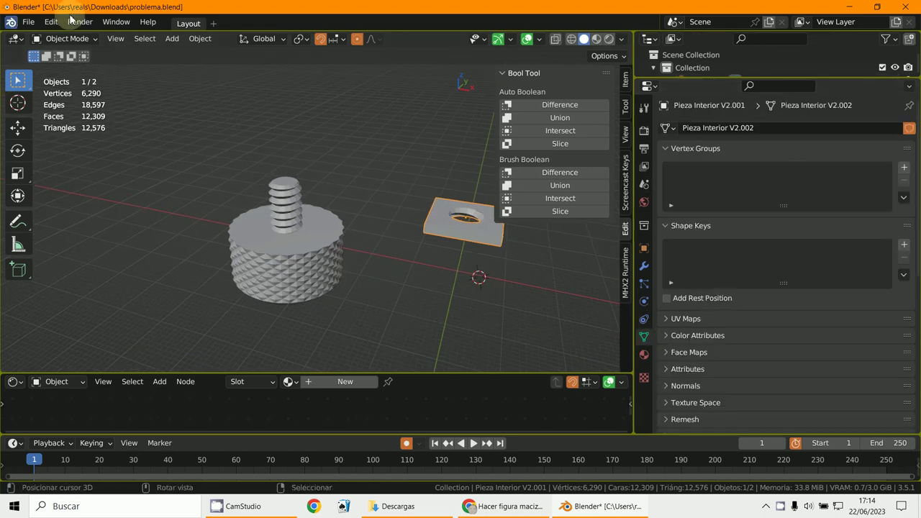
pyautogui.click(66, 40)
pyautogui.click(82, 65)
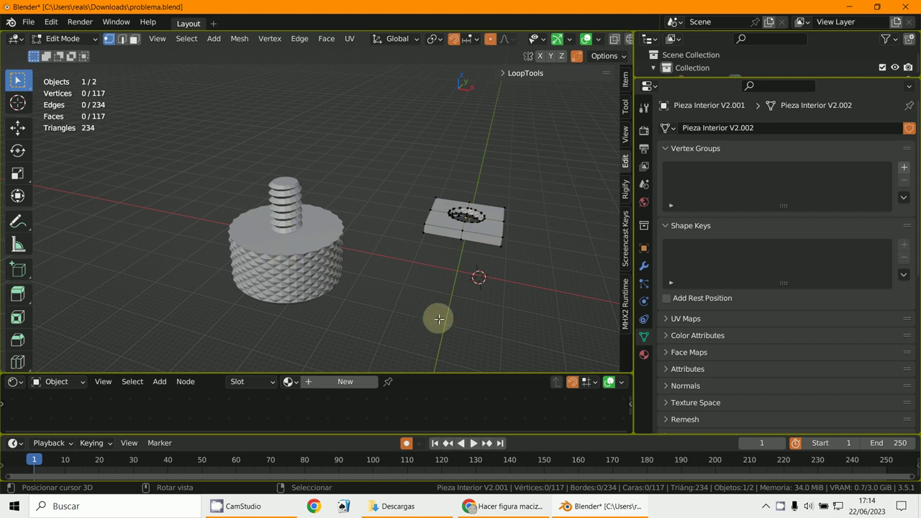
pyautogui.press('a')
# Set MeshLint to check only Tris and select the plate's triangular faces with Select Lint.
pyautogui.scroll(-5, 723, 366)
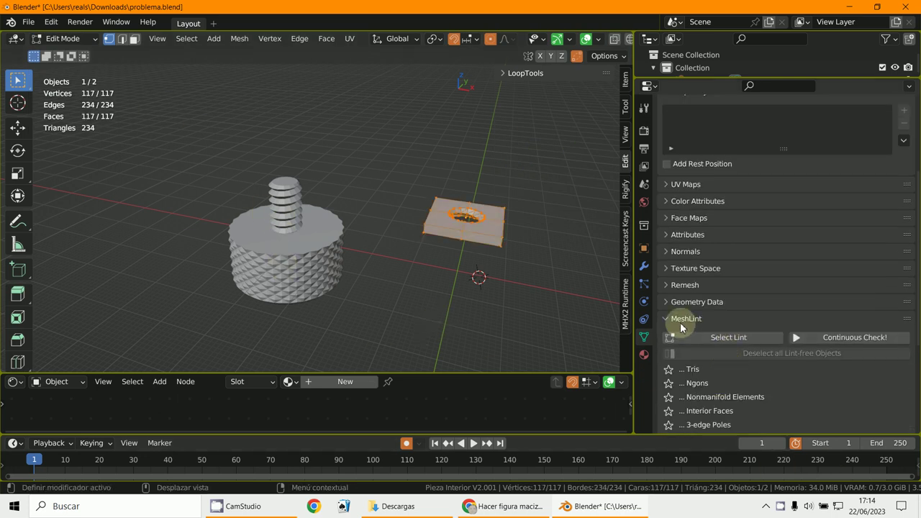
pyautogui.scroll(-5, 719, 302)
pyautogui.click(667, 349)
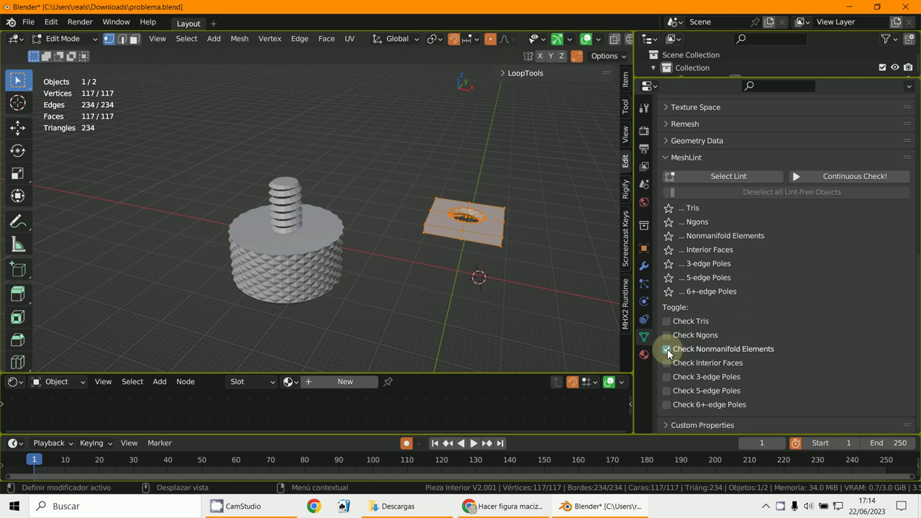
pyautogui.click(667, 351)
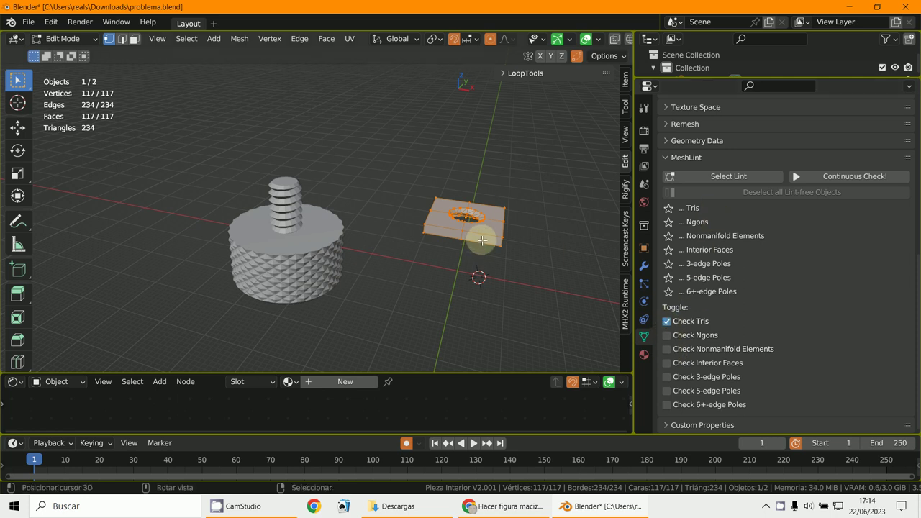
pyautogui.click(719, 176)
pyautogui.scroll(5, 542, 255)
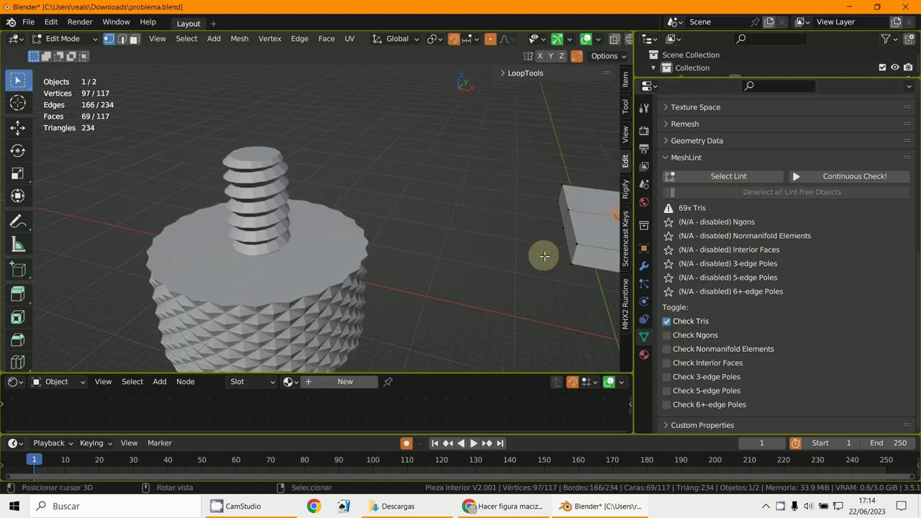
pyautogui.keyDown('shift'); pyautogui.moveTo(542, 255); pyautogui.dragTo(299, 274, button='middle'); pyautogui.keyUp('shift')
pyautogui.scroll(2, 300, 274)
pyautogui.scroll(-1, 345, 288)
pyautogui.scroll(-4, 403, 288)
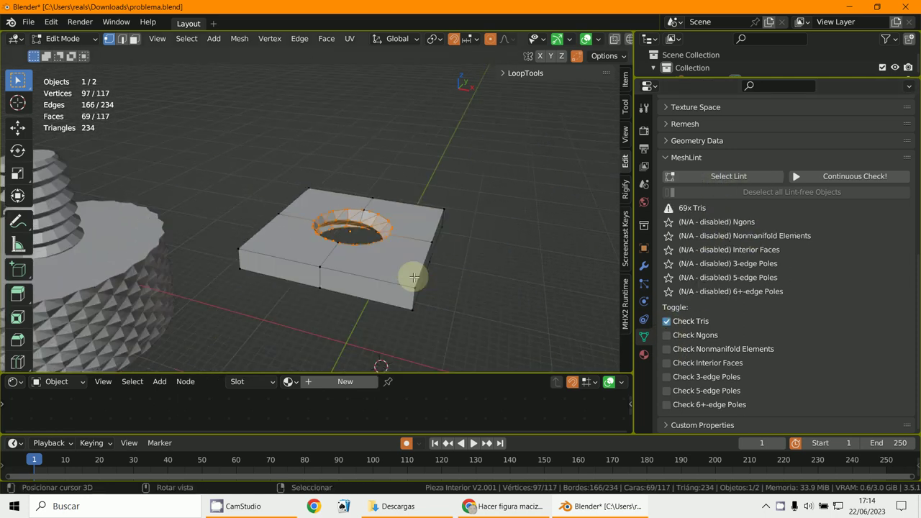
# Clear the selection, set MeshLint to check only Nonmanifold Elements, and run Select Lint on the plate.
pyautogui.click(562, 303)
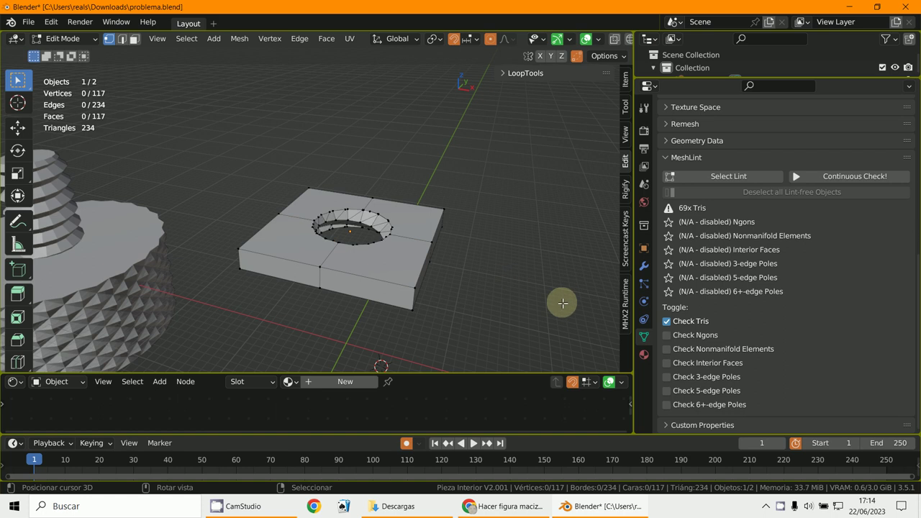
pyautogui.click(668, 321)
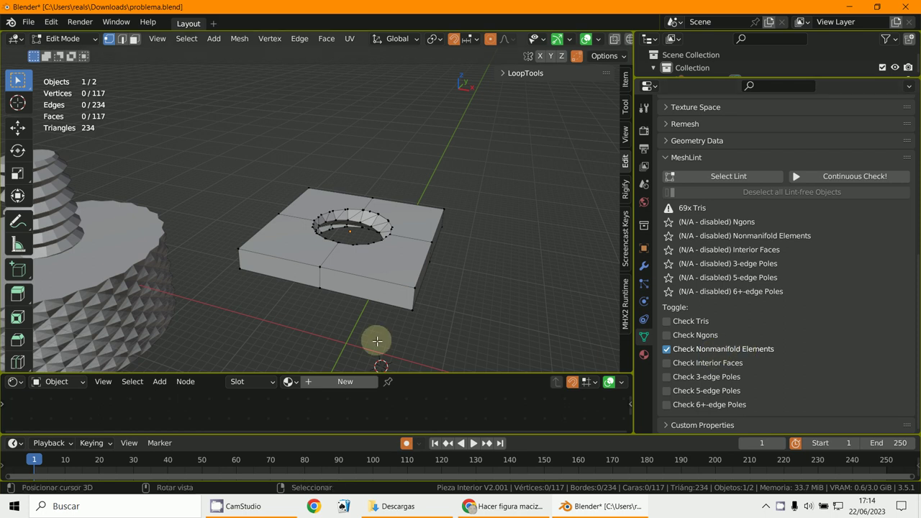
pyautogui.click(744, 177)
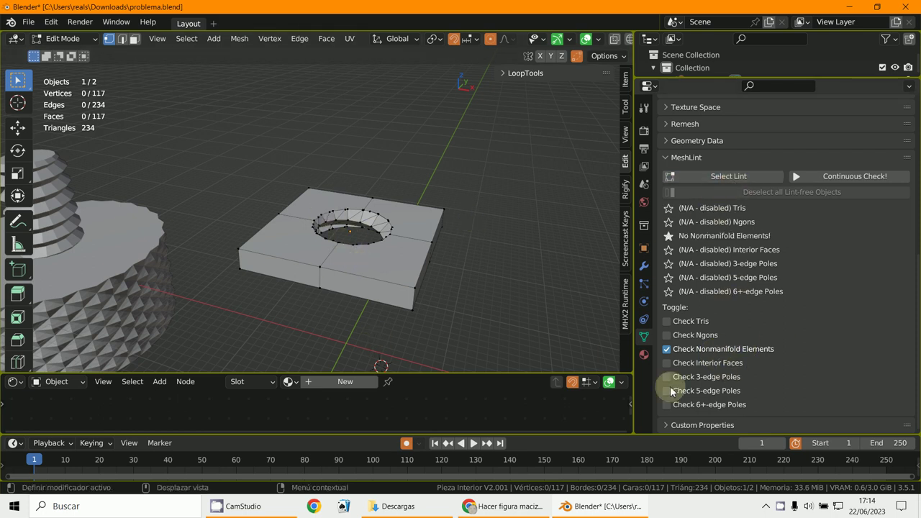
# Delete one of the plate's four upper faces beside the threaded hole, working in face selection mode.
pyautogui.click(134, 39)
pyautogui.click(379, 270)
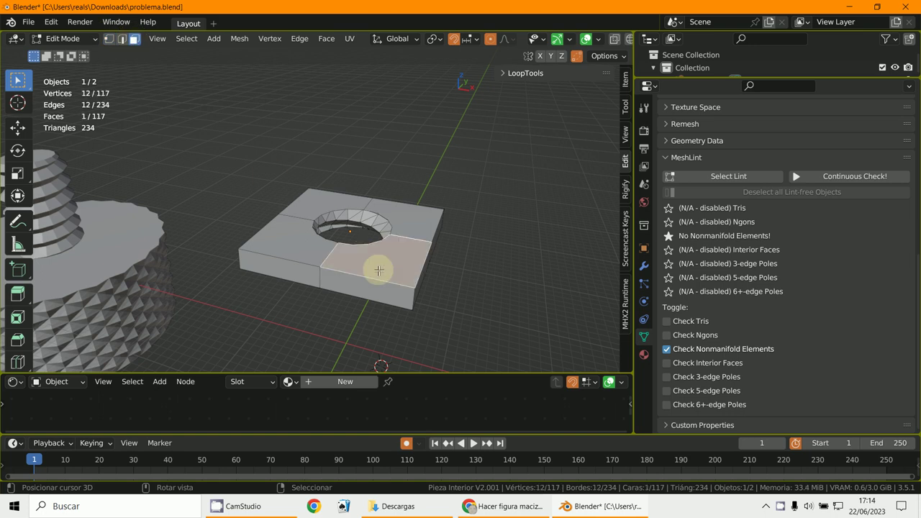
pyautogui.press('x')
pyautogui.click(350, 298)
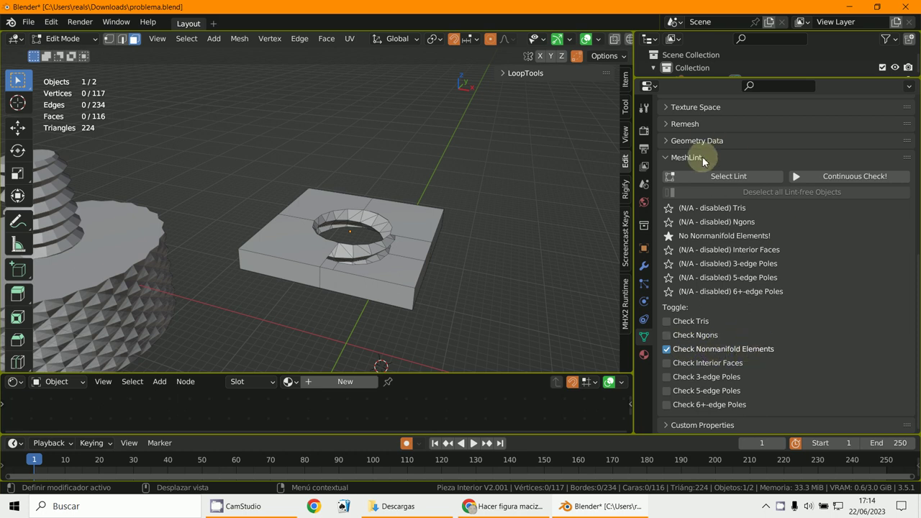
# Select the open edges around the deleted plate face with MeshLint's Select Lint and fill the gap with faces.
pyautogui.click(718, 179)
pyautogui.scroll(3, 467, 263)
pyautogui.moveTo(467, 263); pyautogui.dragTo(308, 284, button='middle')
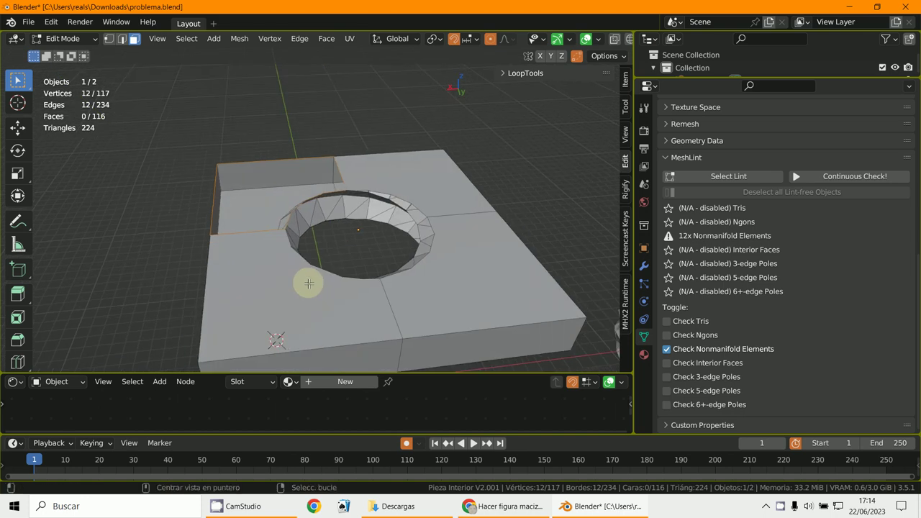
pyautogui.hotkey('alt', 'f')
pyautogui.moveTo(304, 281); pyautogui.dragTo(292, 244, button='middle')
# Select the plate's entire mesh, triangulate its faces, and convert the triangles back with Tris to Quads.
pyautogui.press('a')
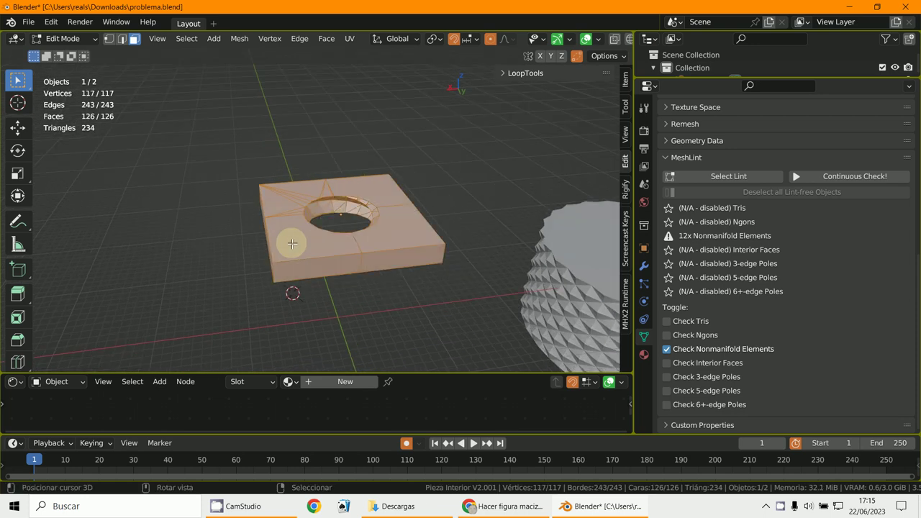
pyautogui.hotkey('ctrl', 't')
pyautogui.scroll(5, 293, 248)
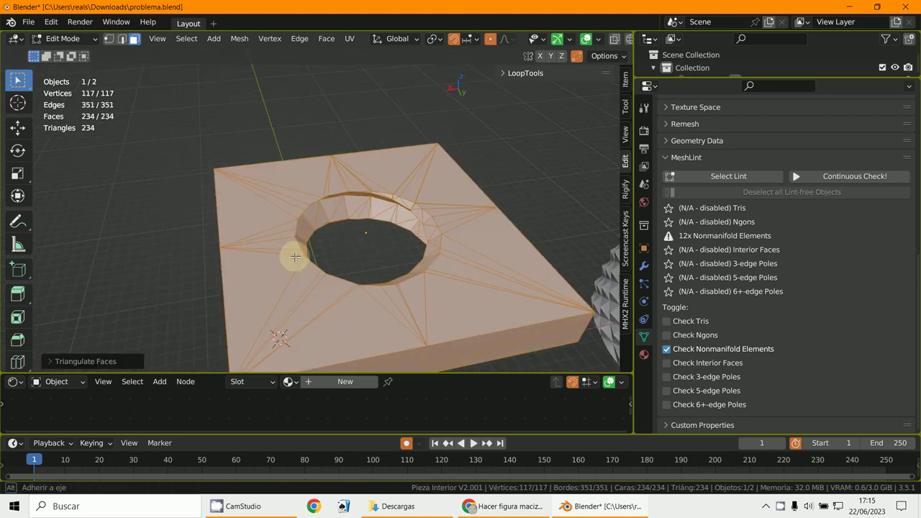
pyautogui.moveTo(294, 256); pyautogui.dragTo(309, 273, button='middle')
pyautogui.scroll(-5, 278, 288)
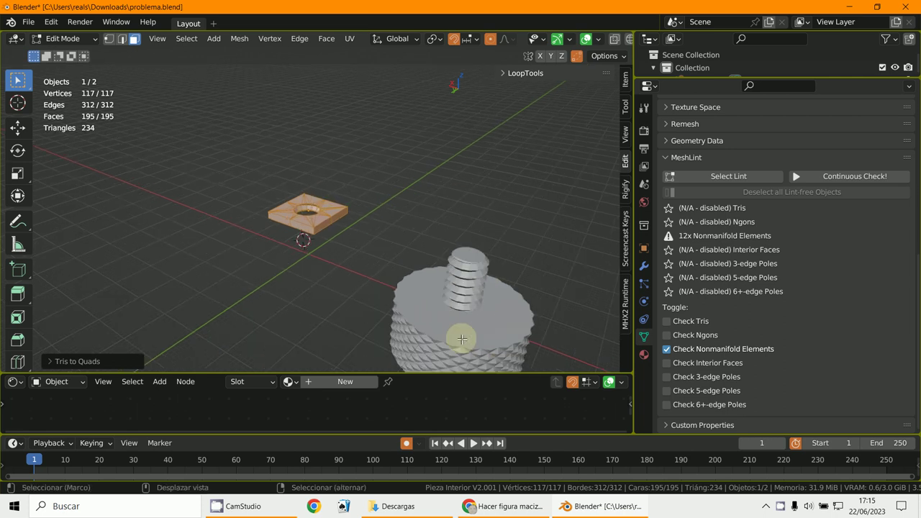
# Select the knob and screw copy in Object Mode and show it from the front in wireframe with X-ray on.
pyautogui.keyDown('shift'); pyautogui.moveTo(461, 339); pyautogui.dragTo(379, 279, button='middle'); pyautogui.keyUp('shift')
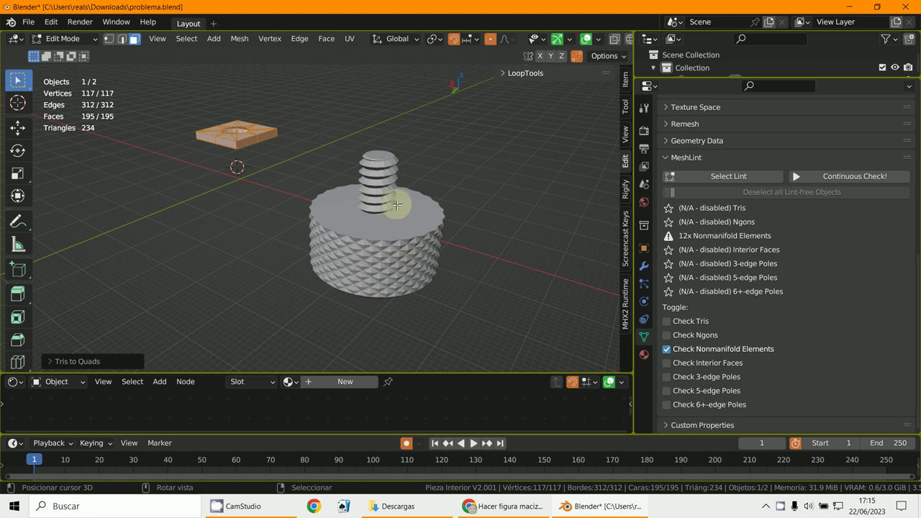
pyautogui.scroll(3, 372, 224)
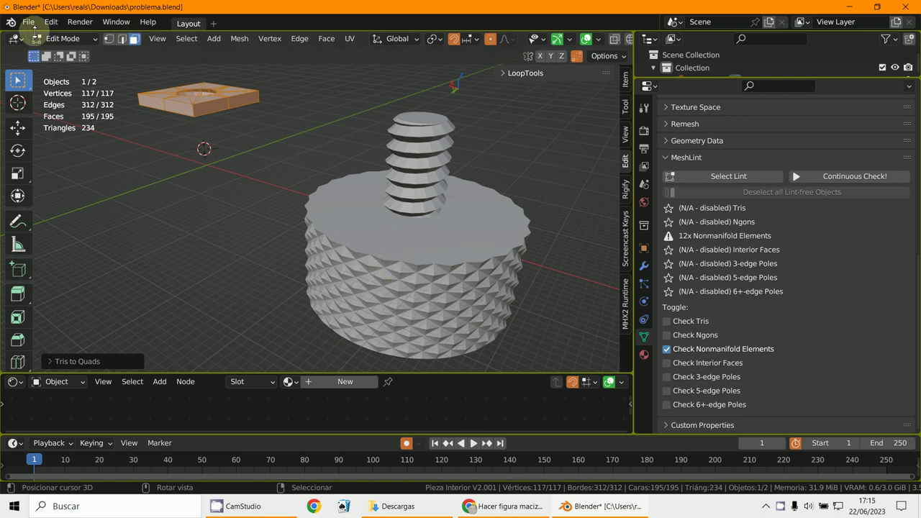
pyautogui.click(49, 40)
pyautogui.click(52, 53)
pyautogui.click(393, 228)
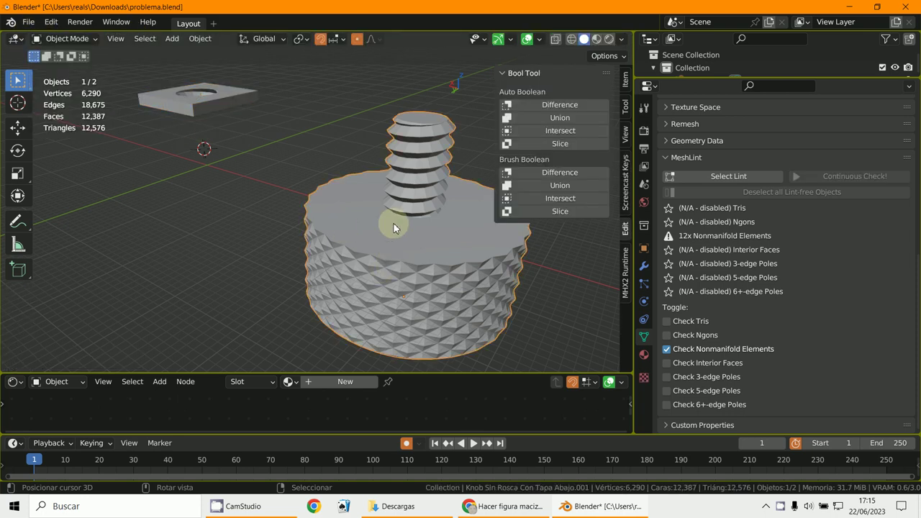
pyautogui.press('KP_1')
pyautogui.scroll(2, 502, 299)
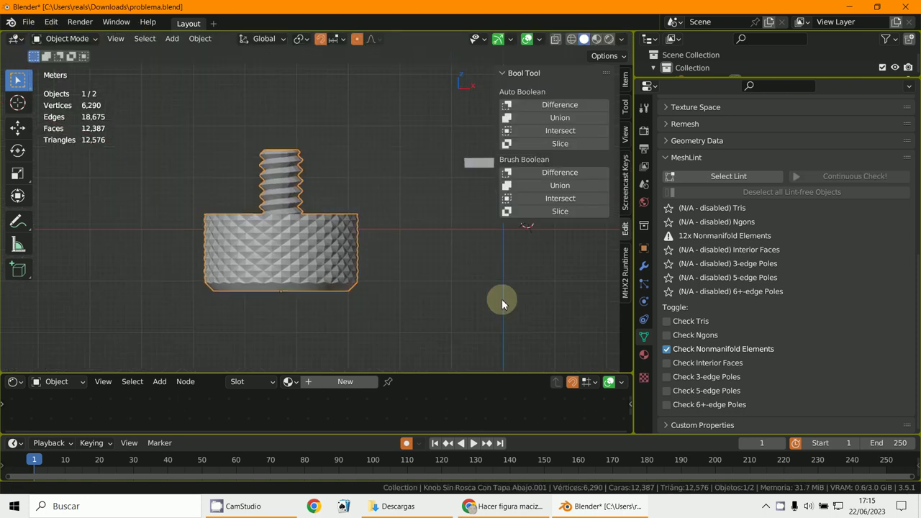
pyautogui.click(554, 41)
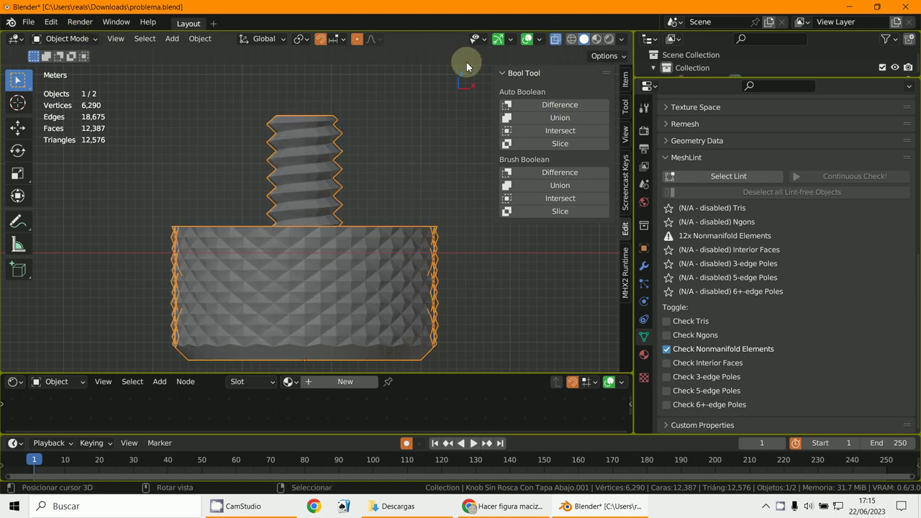
pyautogui.click(571, 39)
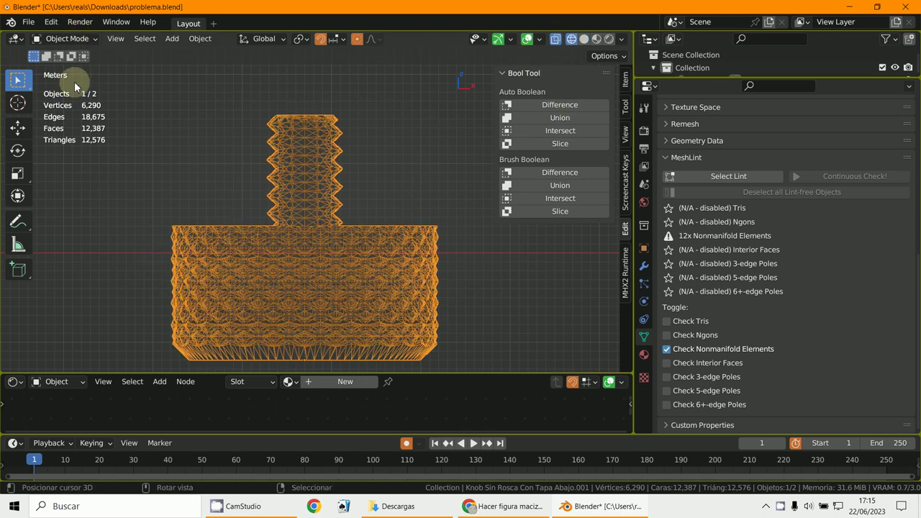
# In Edit Mode, box-select the knob's vertices below its upper rim and hide them, leaving the screw and top face.
pyautogui.click(70, 40)
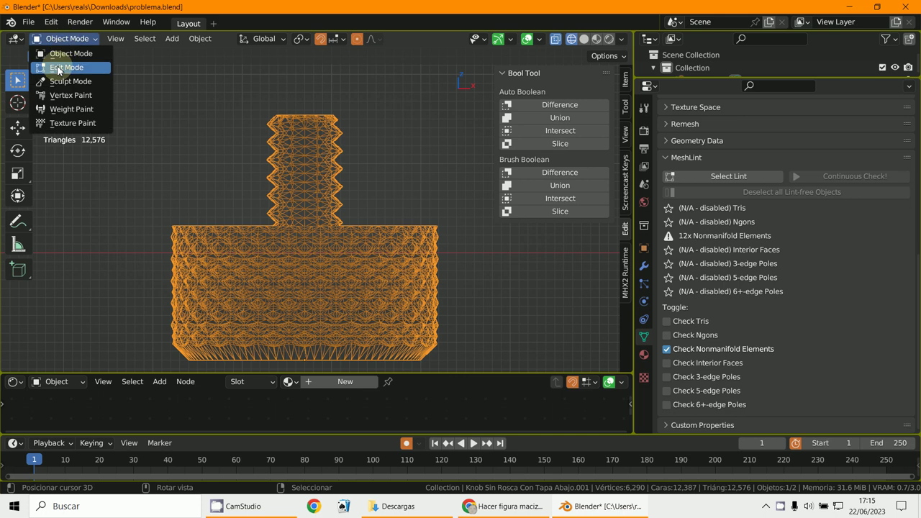
pyautogui.click(62, 63)
pyautogui.click(108, 39)
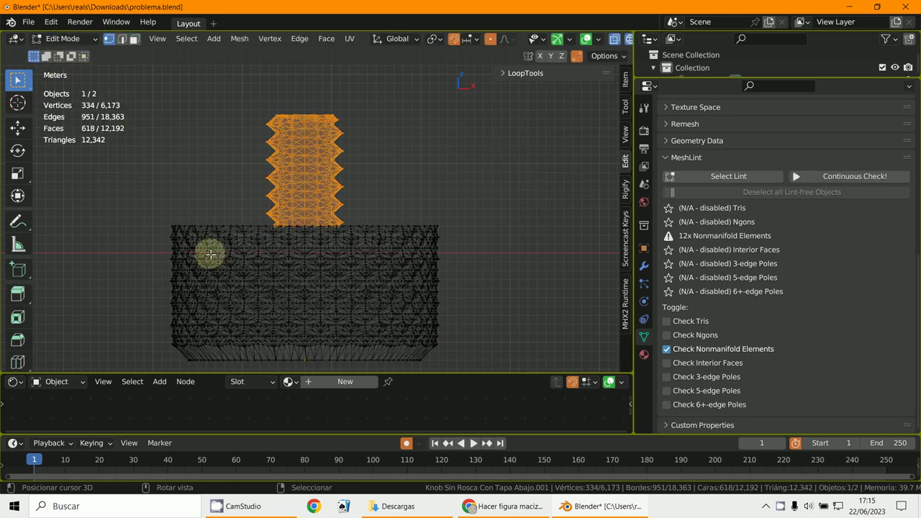
pyautogui.hotkey('alt', 'a')
pyautogui.press('b')
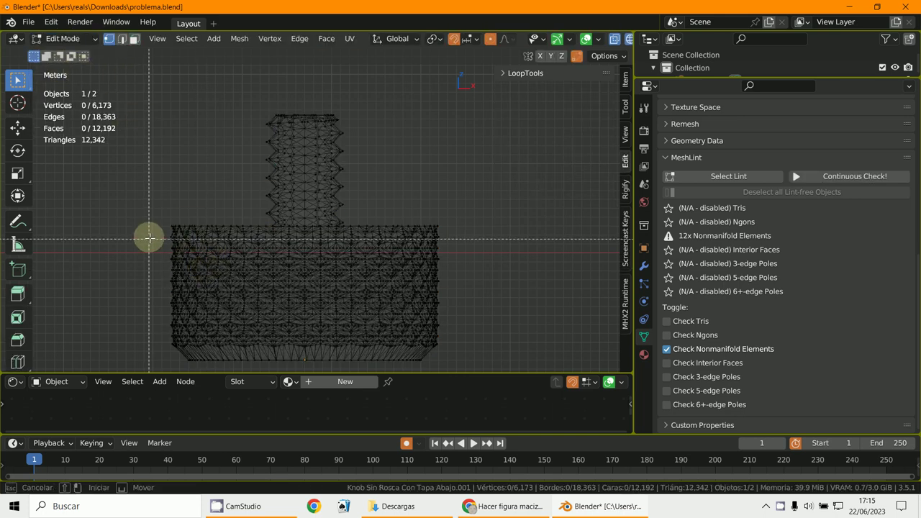
pyautogui.moveTo(149, 236); pyautogui.dragTo(472, 363)
pyautogui.moveTo(465, 312); pyautogui.dragTo(446, 297, button='middle')
pyautogui.press('h')
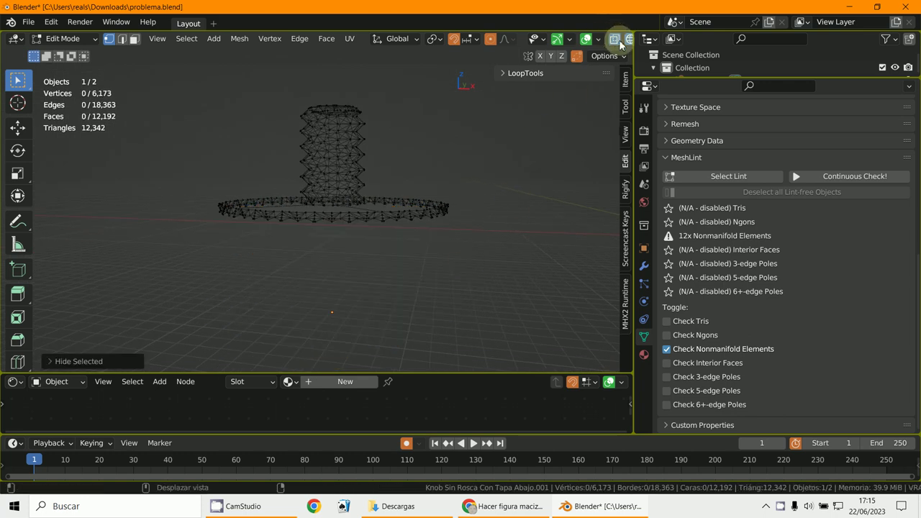
# Widen the 3D viewport and show the knob's top and screw in solid shading with X-ray off.
pyautogui.moveTo(633, 86); pyautogui.dragTo(798, 86)
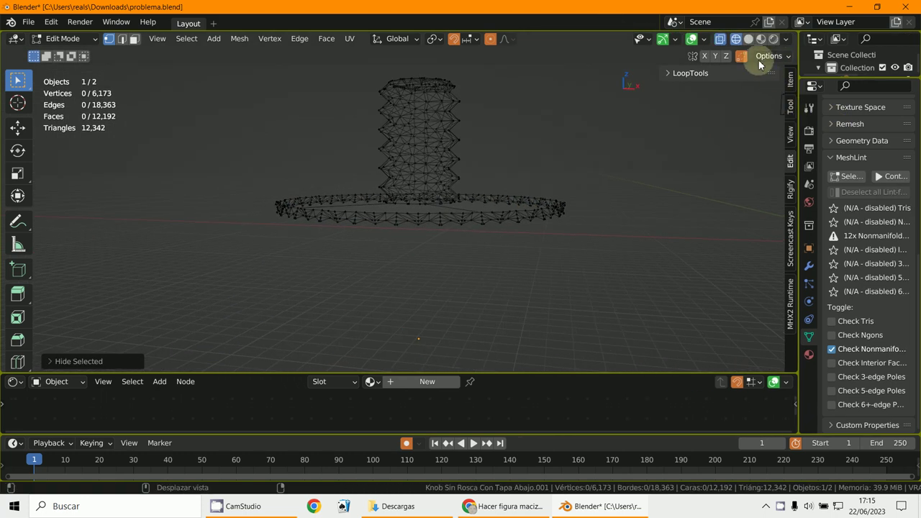
pyautogui.click(746, 40)
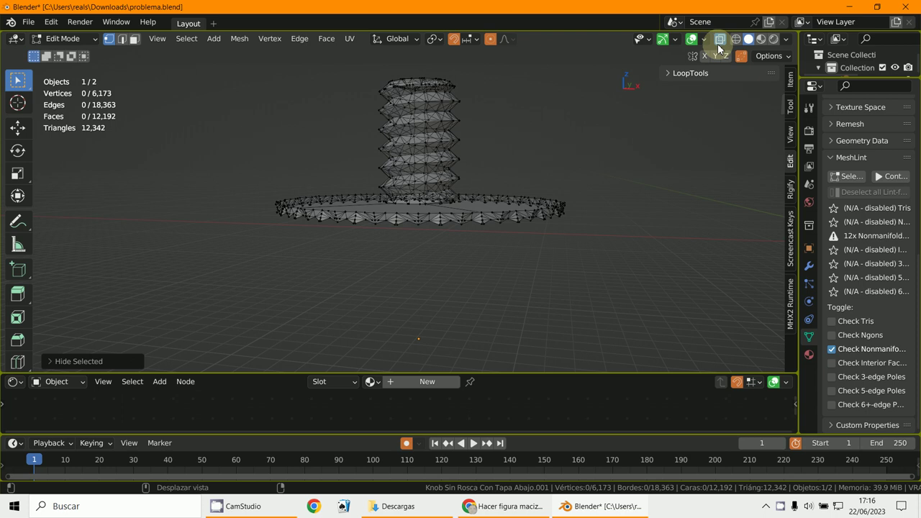
pyautogui.moveTo(578, 302)
pyautogui.mouseDown(button='middle')
pyautogui.moveTo(531, 217)
pyautogui.moveTo(514, 298)
pyautogui.moveTo(450, 257)
pyautogui.moveTo(454, 323)
pyautogui.moveTo(486, 69)
pyautogui.moveTo(528, 130)
pyautogui.moveTo(566, 129)
pyautogui.moveTo(550, 136)
pyautogui.mouseUp(button='middle')
# Select all the visible geometry of the knob's top and screw and triangulate its faces.
pyautogui.press('l')
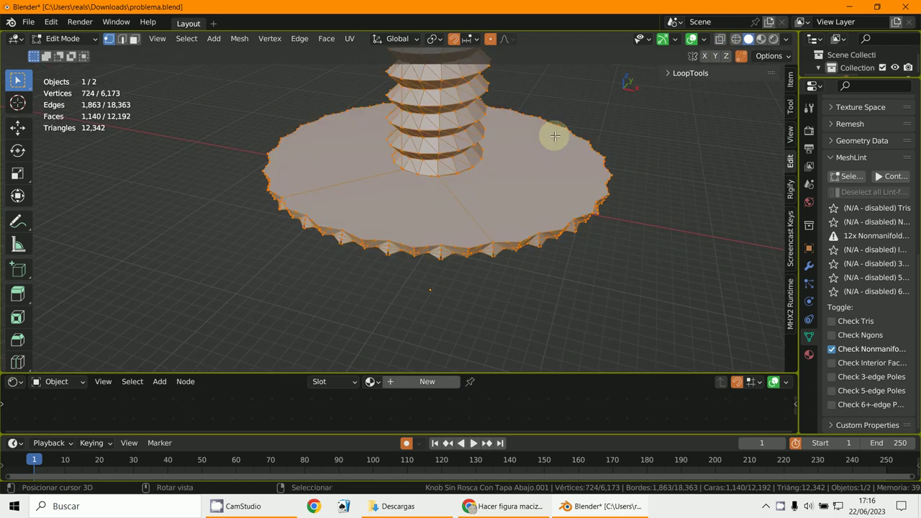
pyautogui.press('alt')
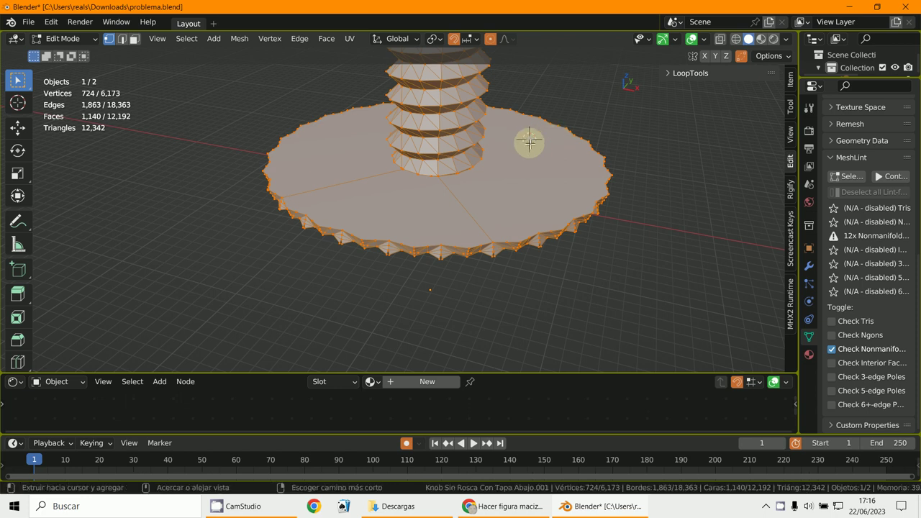
pyautogui.hotkey('ctrl', 't')
pyautogui.scroll(5, 530, 148)
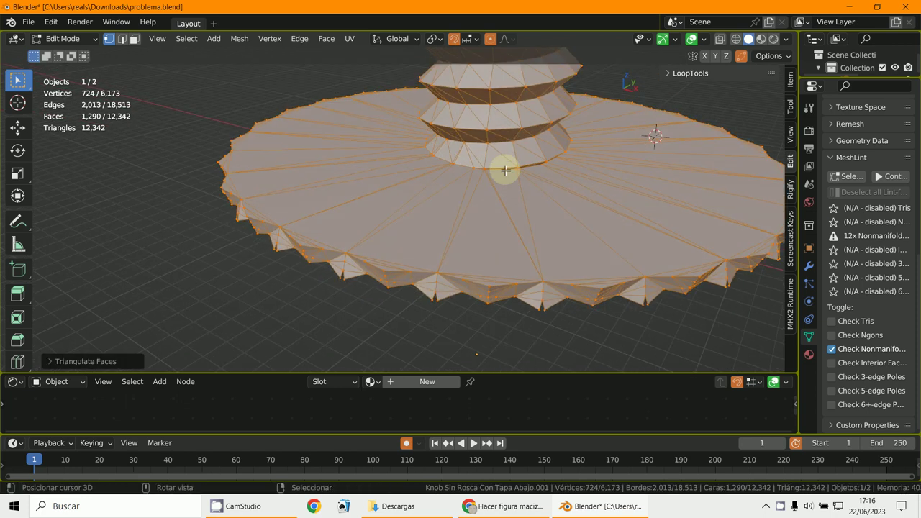
# Reveal the knob's hidden geometry and view the triangulated junction between the screw and the knob's top.
pyautogui.hotkey('alt', 'h')
pyautogui.moveTo(503, 168); pyautogui.dragTo(246, 183, button='middle')
pyautogui.click(234, 512)
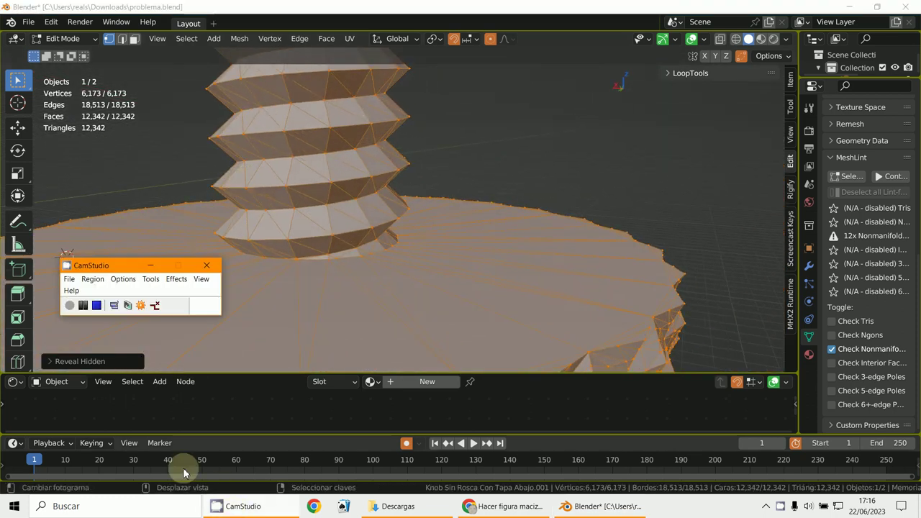